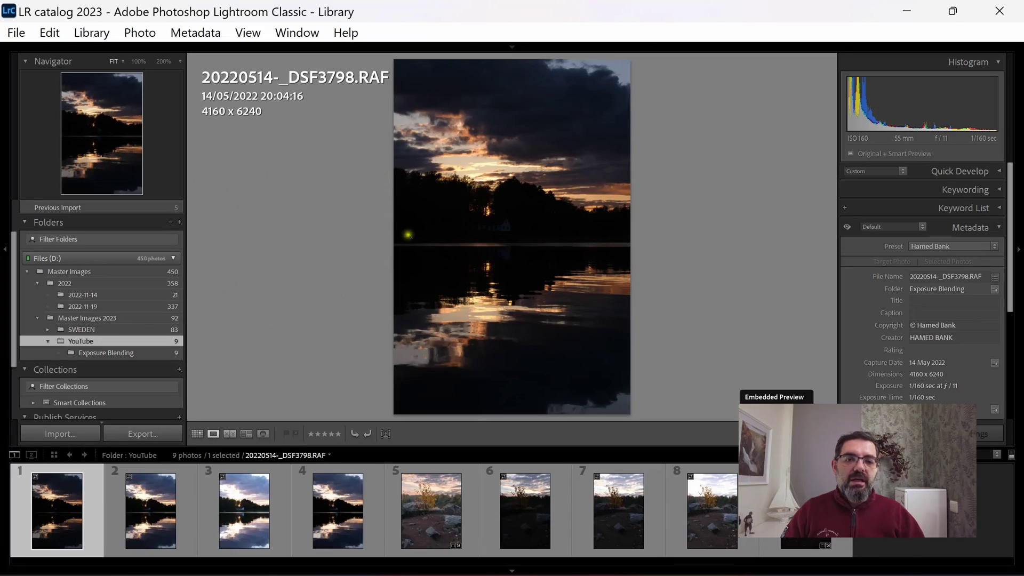
- Select the three bracketed sunset lake exposures, 20220514-_DSF3798 to 20220514-_DSF3800
left_click(114, 487)
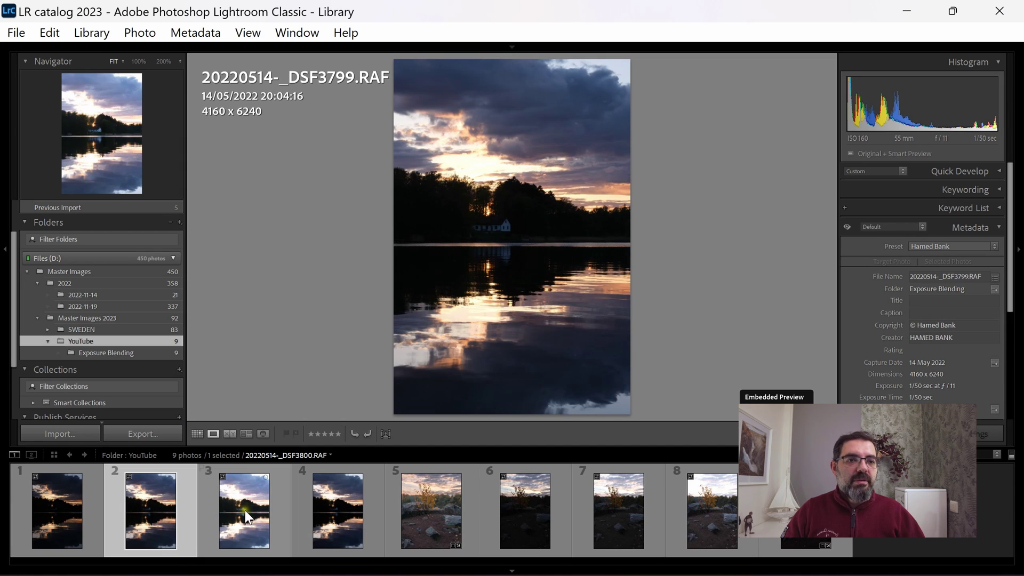
left_click(236, 516)
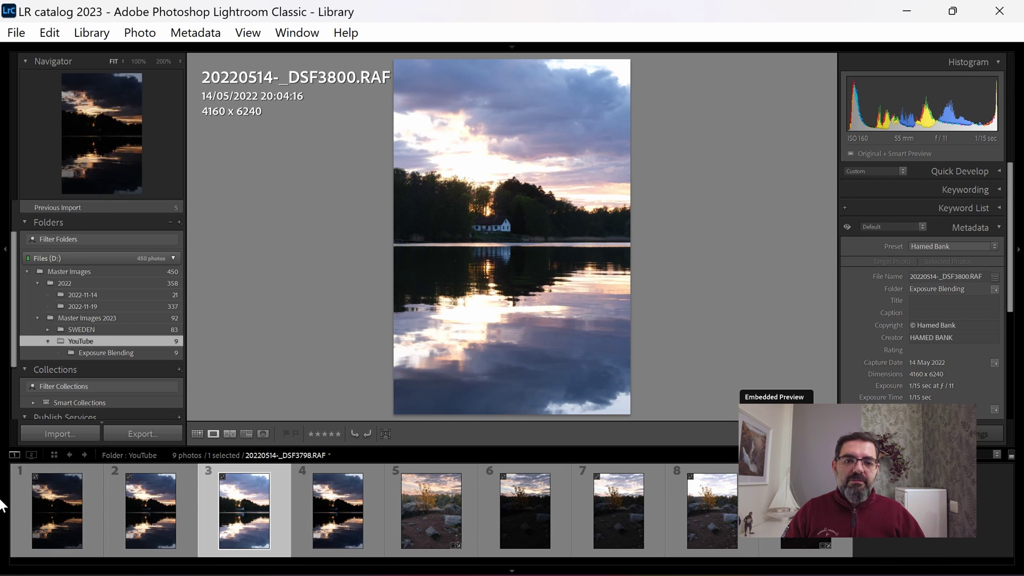
left_click(149, 501, "shift")
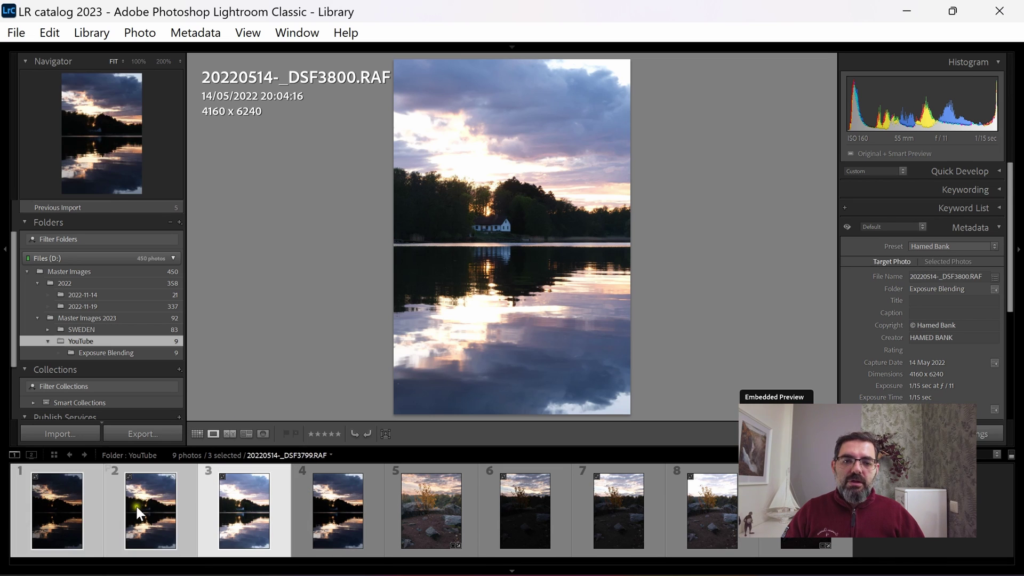
right_click(136, 507)
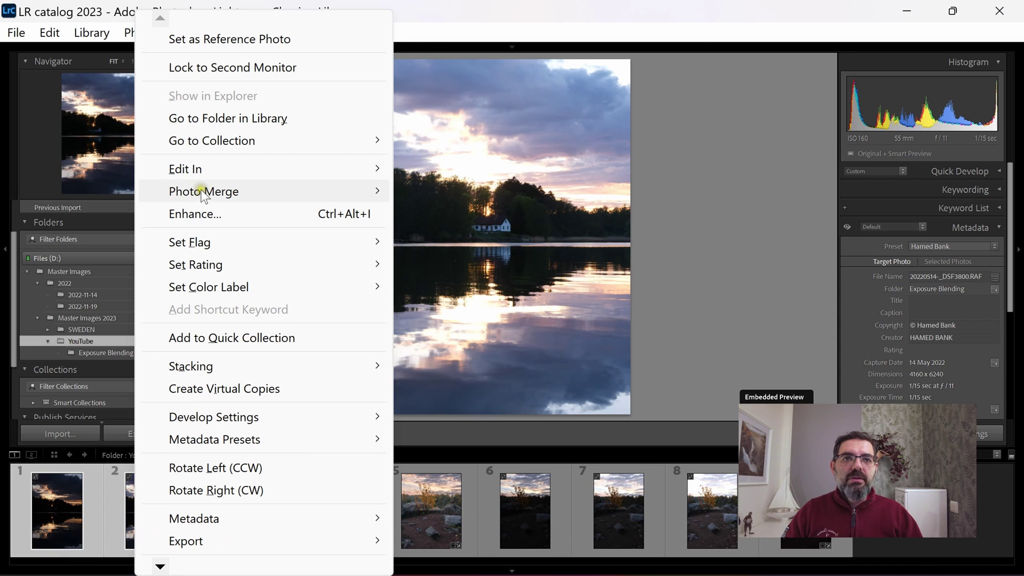
mouse_move(201, 194)
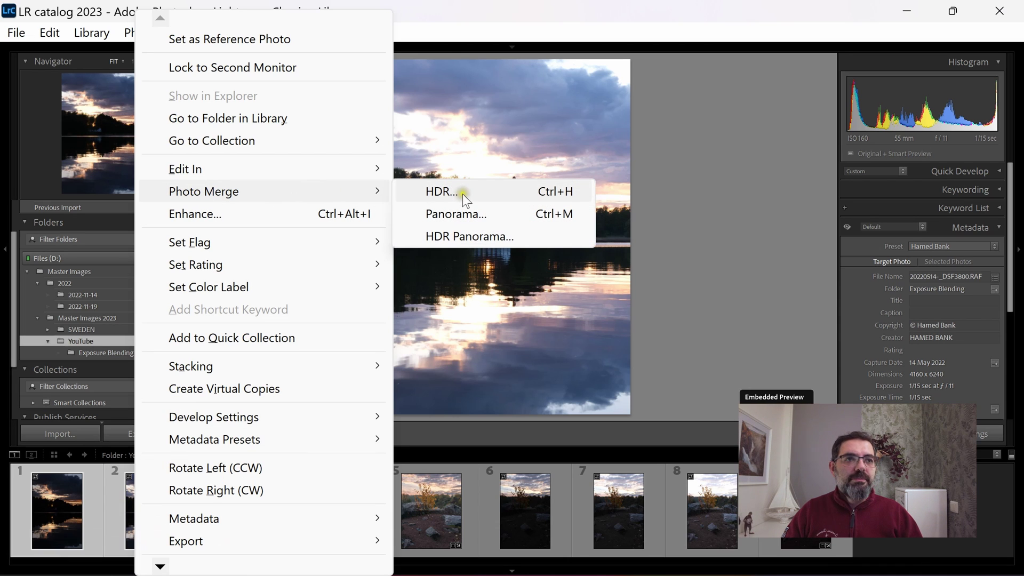
left_click(478, 28)
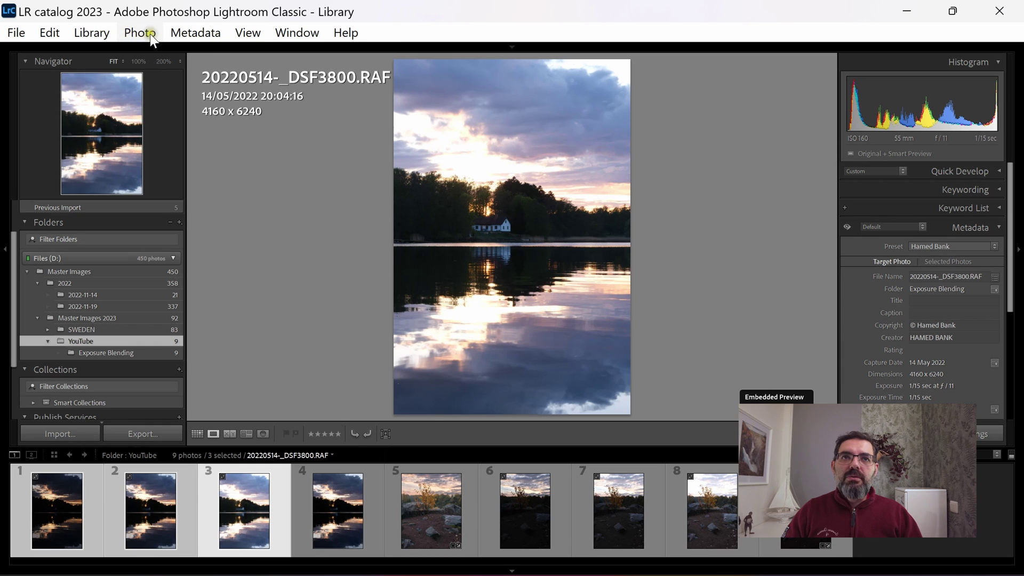
- Start an HDR photo merge of the three selected exposures
left_click(141, 35)
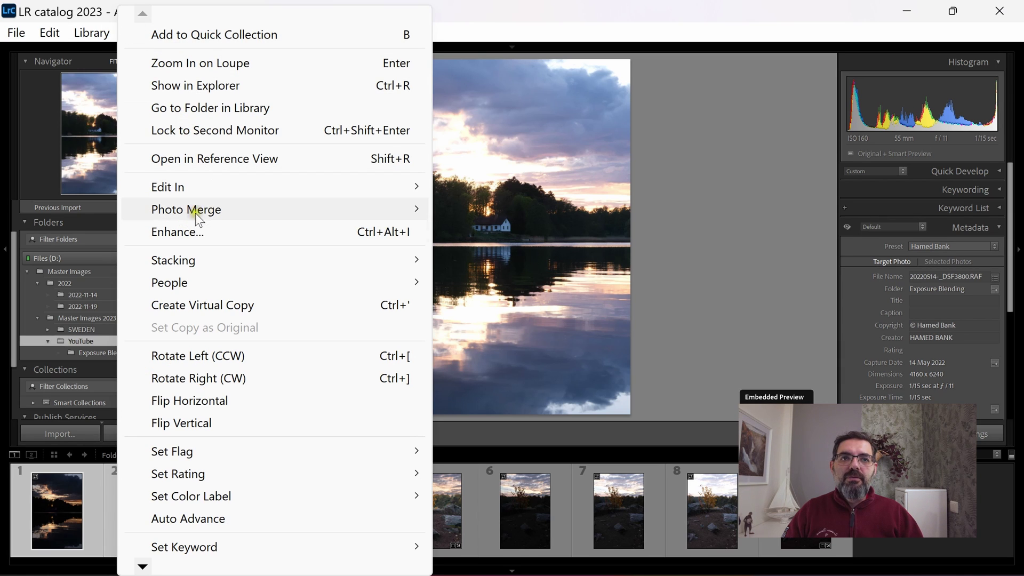
mouse_move(226, 211)
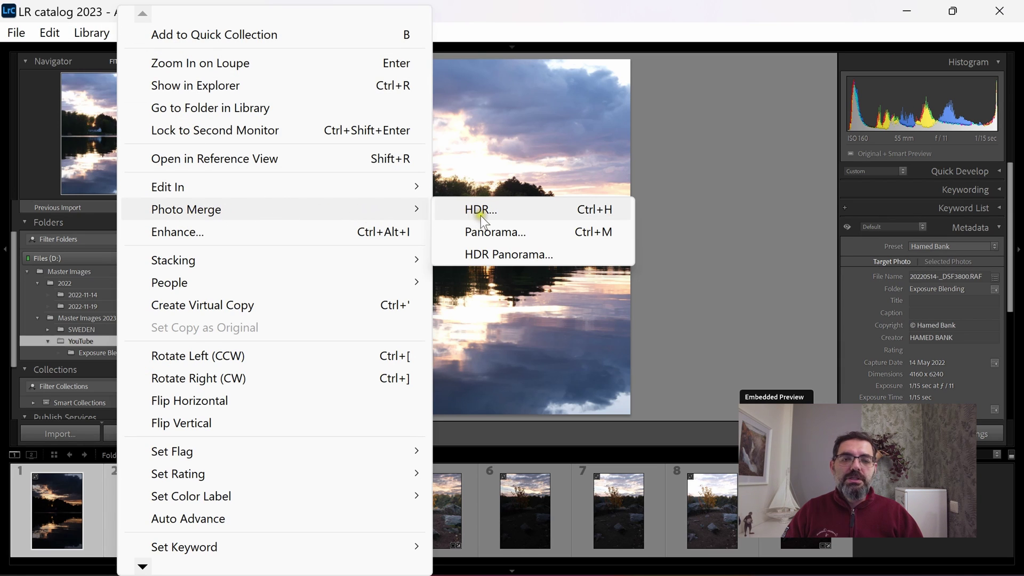
left_click(549, 210)
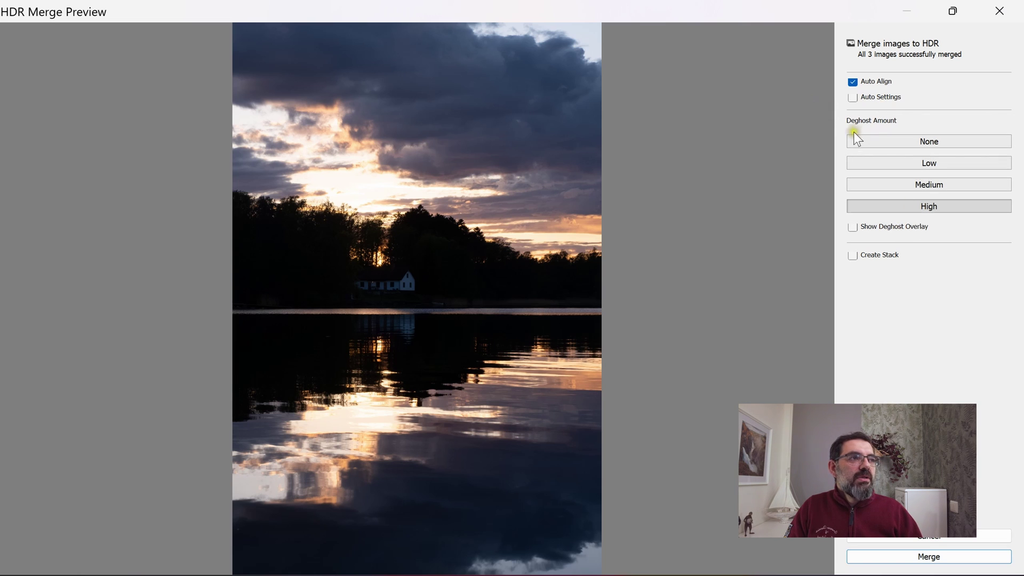
- Compare the None, Low and High deghost amounts on the water reflections in the merge preview, ending on High
left_click(914, 142)
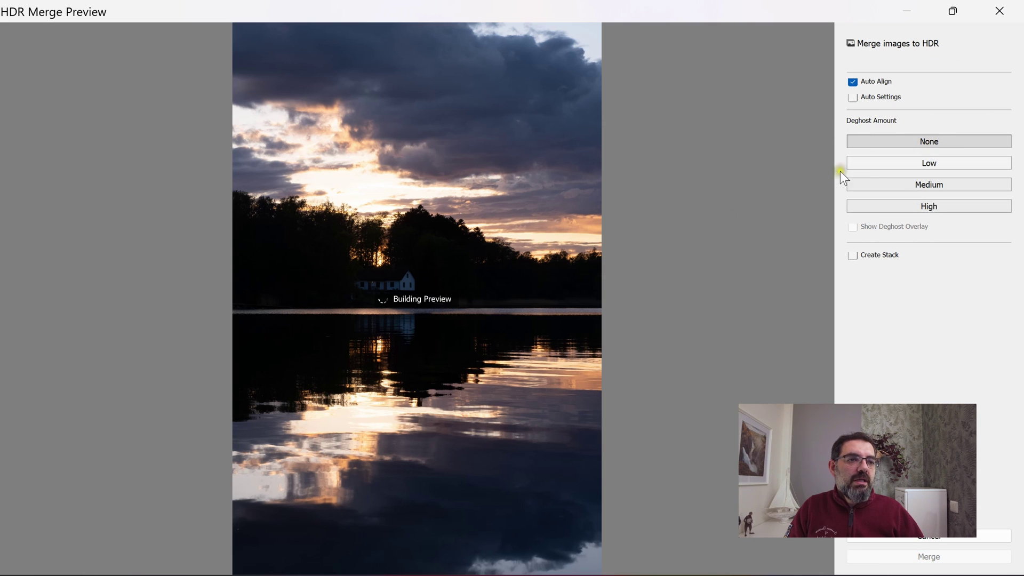
left_click(467, 429)
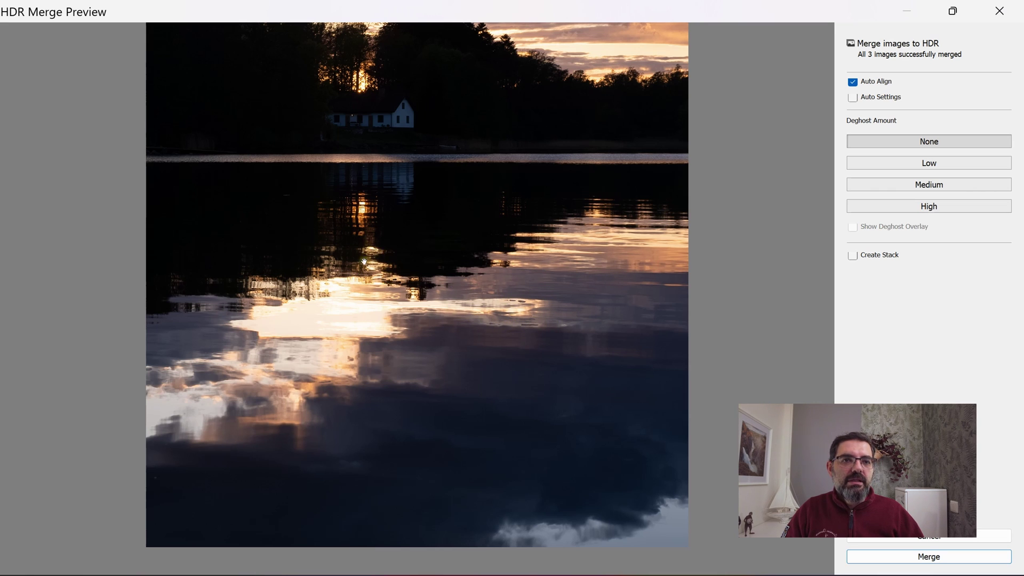
left_click(929, 163)
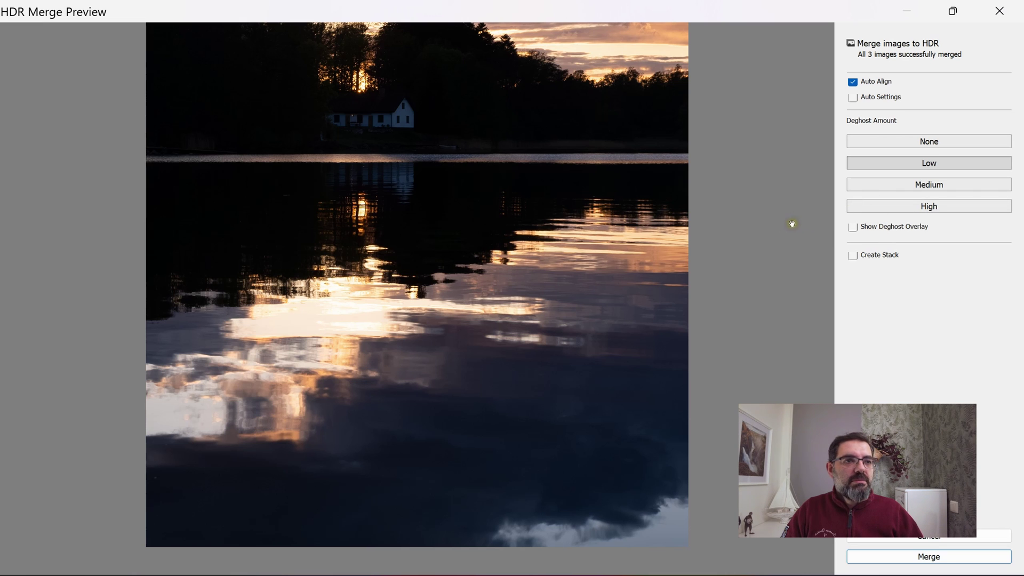
left_click(868, 206)
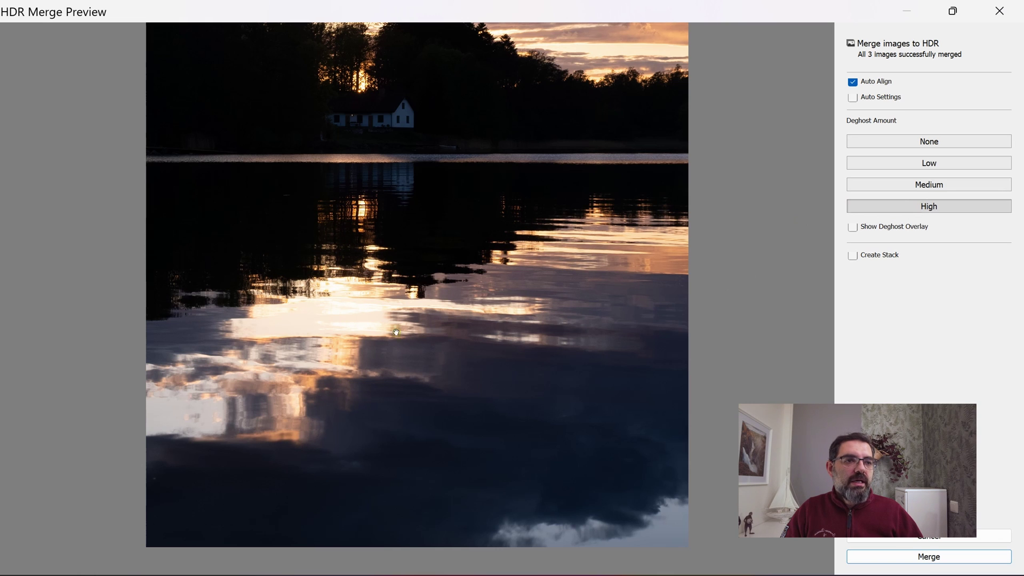
left_click(449, 326)
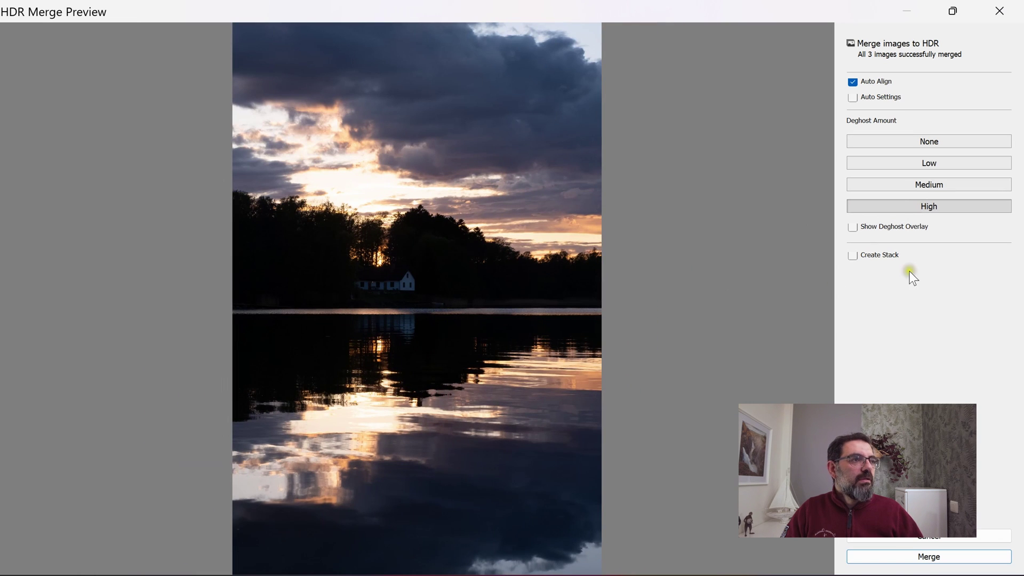
- Check the deghost overlay, turn it off again and merge the exposures into an HDR photo
left_click(853, 227)
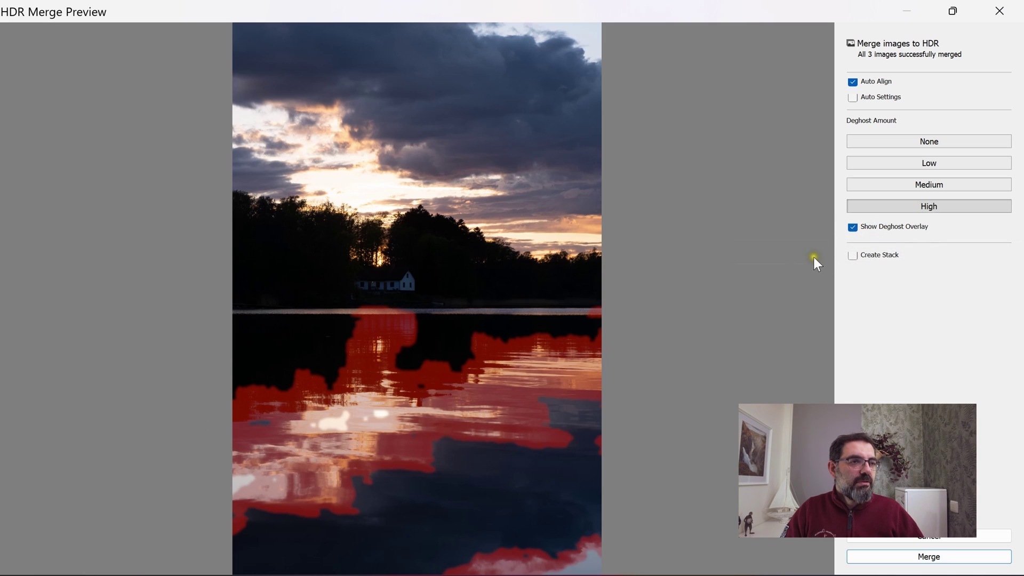
key("o")
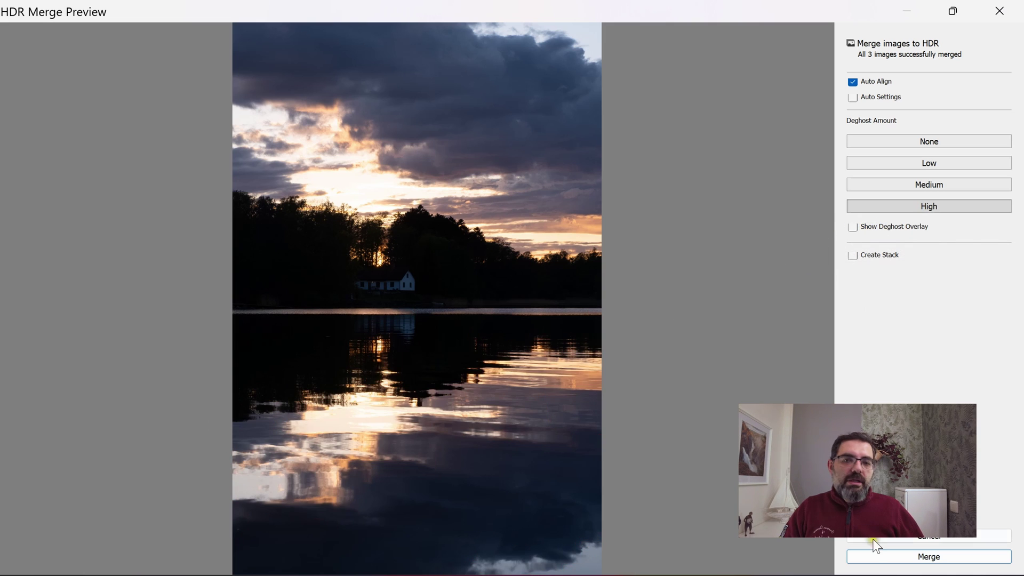
left_click(894, 559)
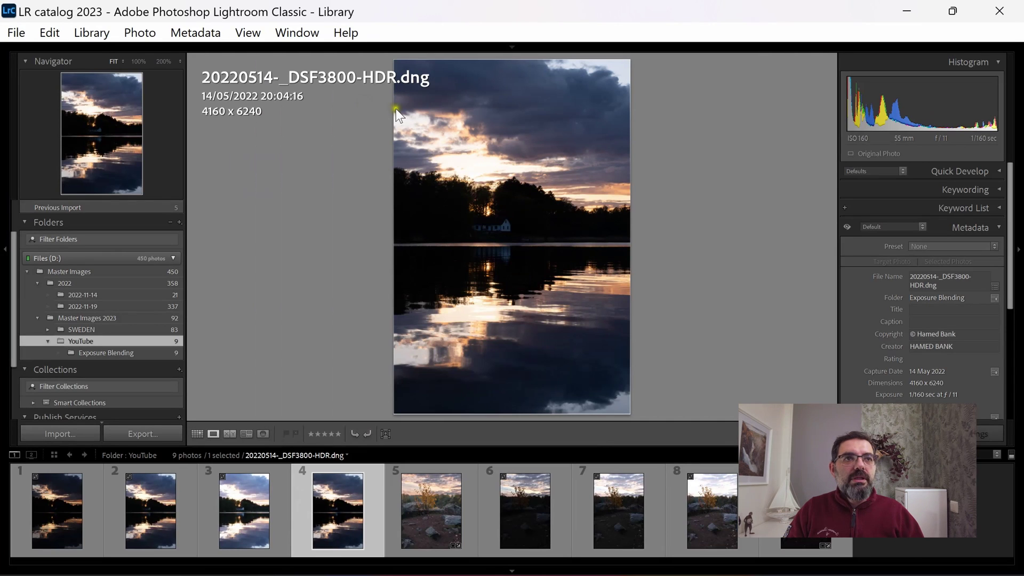
- Hide the filmstrip and open the merged HDR photo in the Develop module
left_click(514, 570)
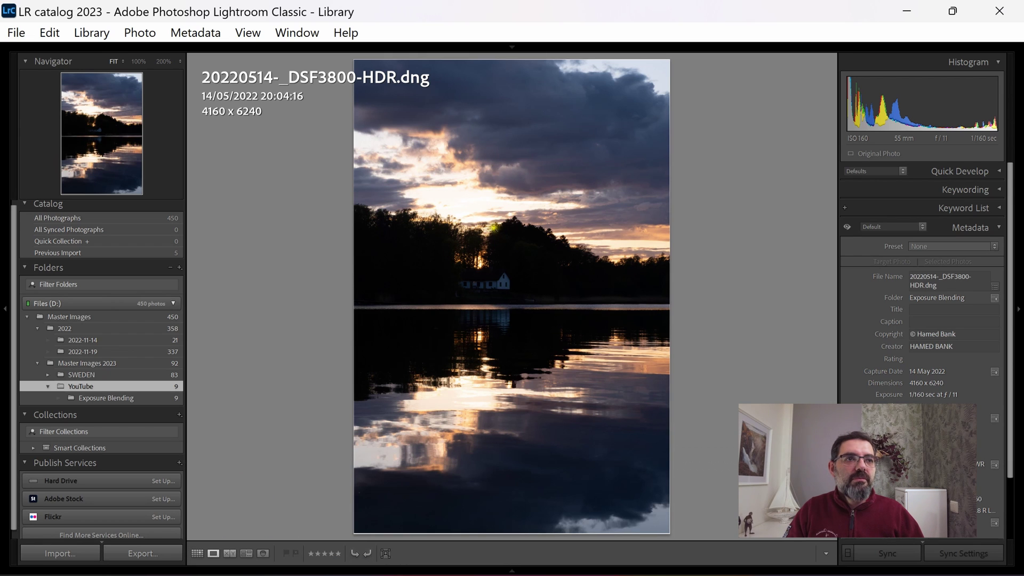
mouse_move(592, 47)
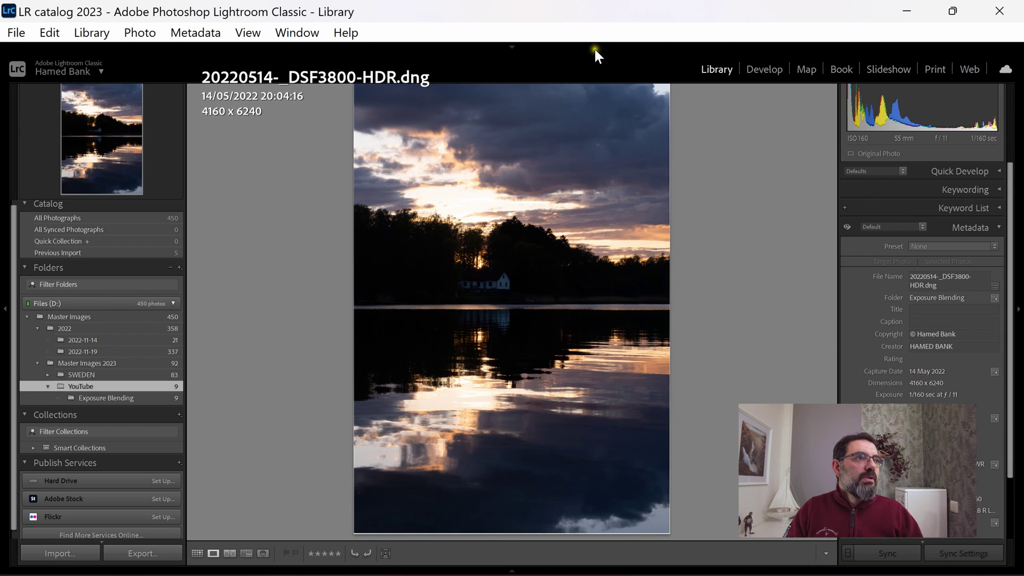
left_click(764, 69)
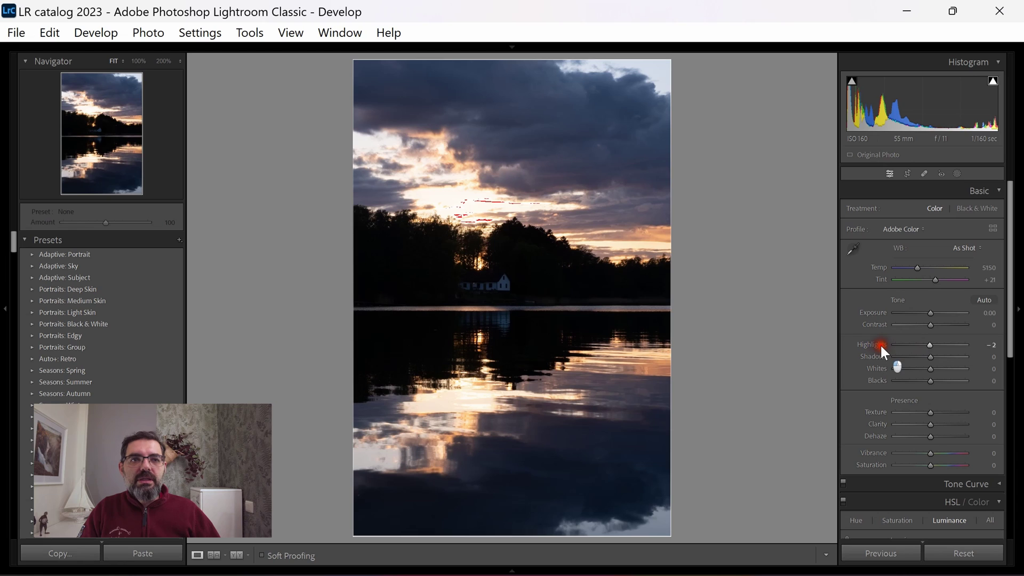
- Set the HDR photo's Highlights to −59, Shadows to +50, Temp to 6400 and Tint to +27
double_click(880, 344)
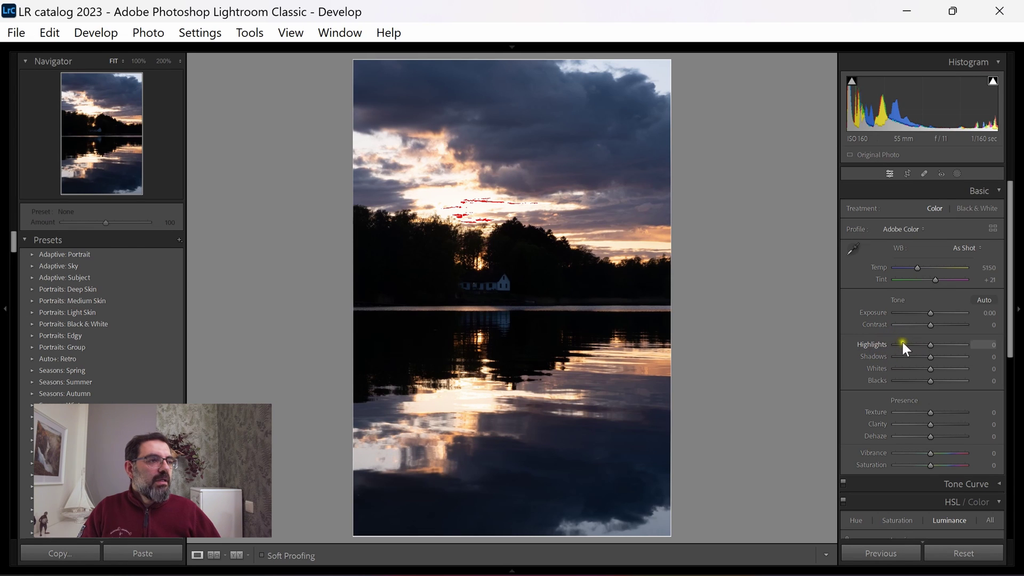
mouse_move(933, 347)
left_mouse_down()
mouse_move(904, 345)
mouse_move(953, 356)
mouse_move(936, 356)
left_mouse_up()
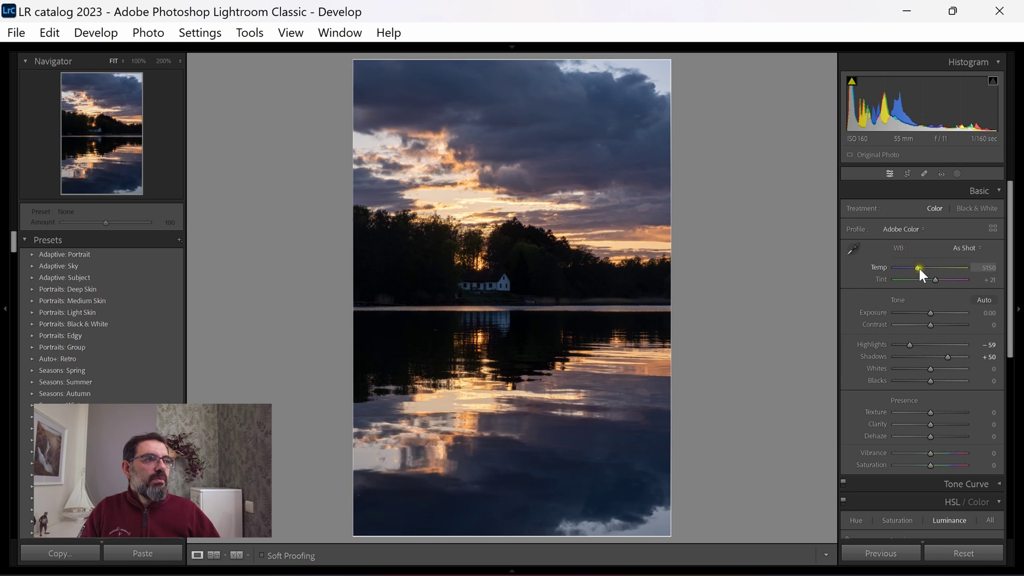
left_click_drag(917, 268, 927, 267)
left_click_drag(936, 279, 936, 280)
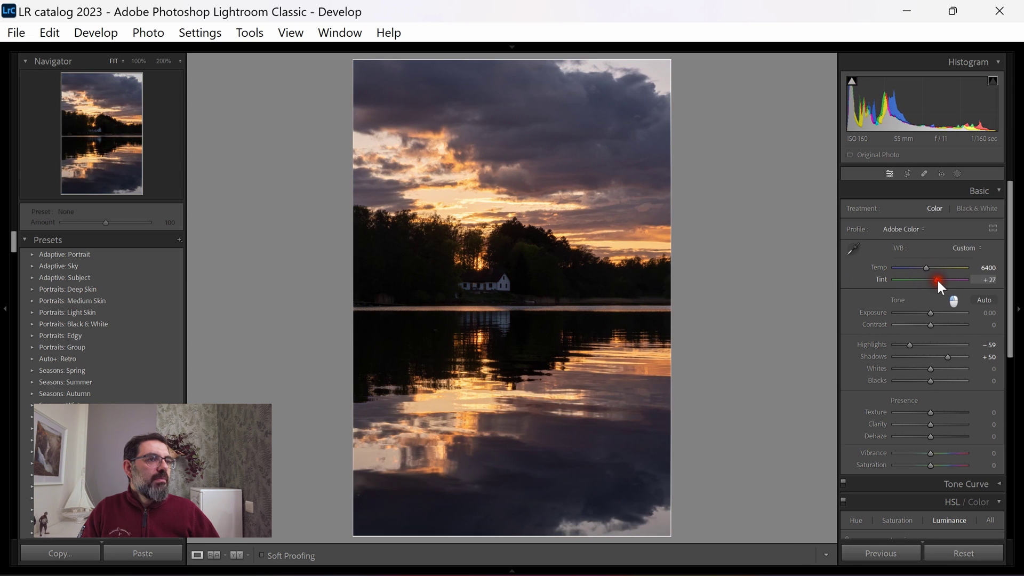
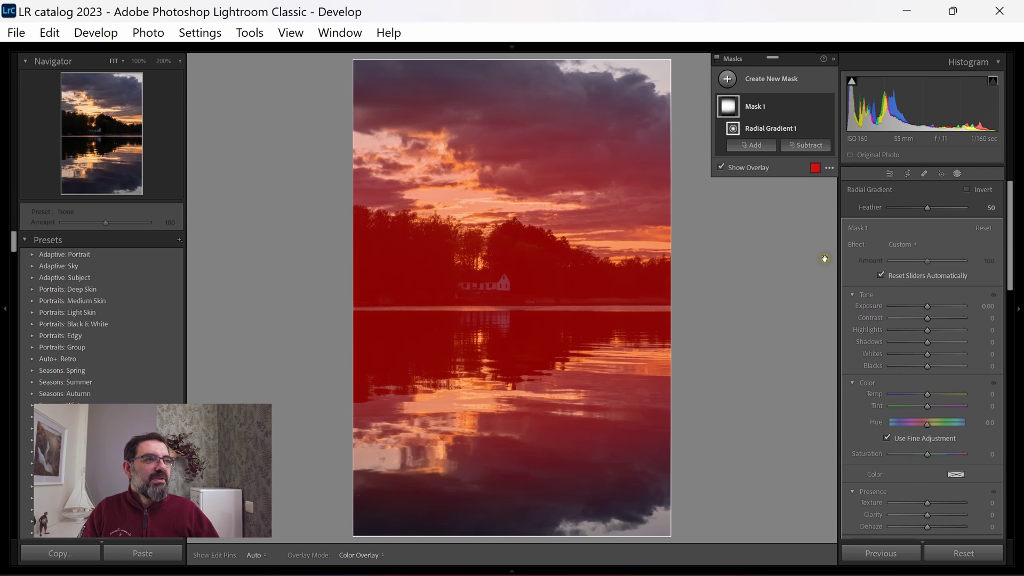
left_click(906, 276)
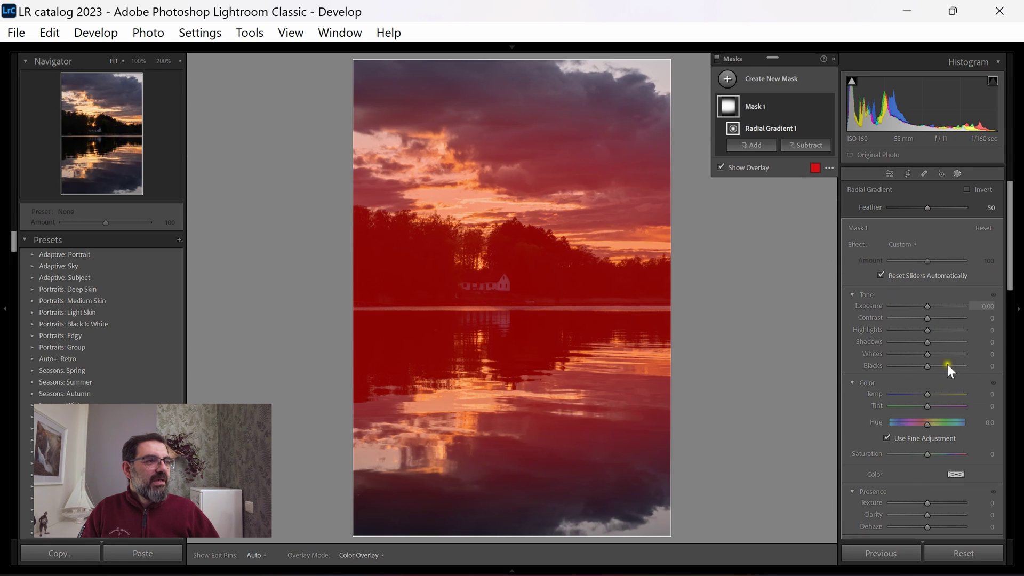
left_click_drag(1012, 290, 773, 215)
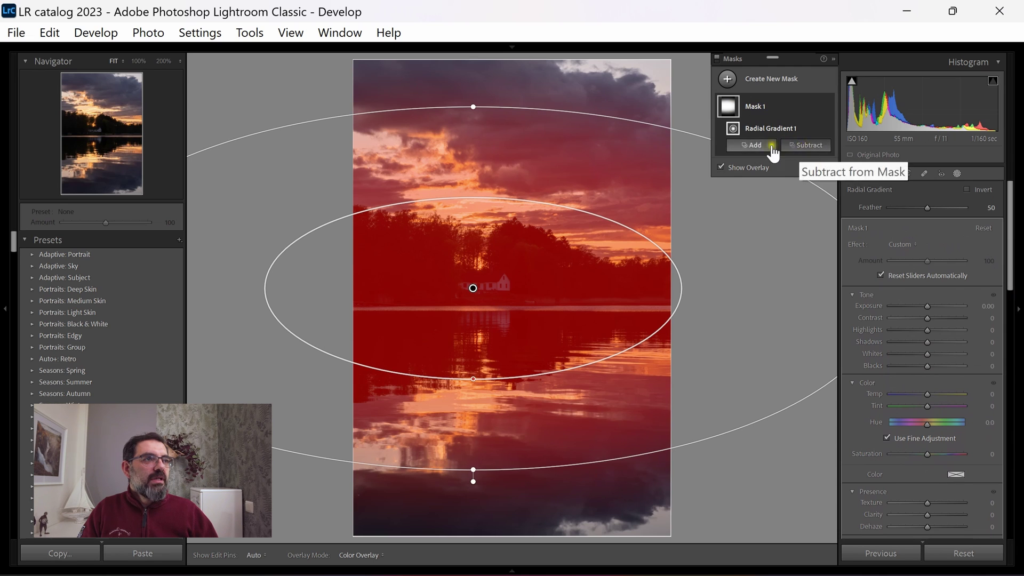
- Subtract a luminance range sampled from the bright sunset sky from Mask 1, with its range set to 5/89–100/100
left_click(805, 149)
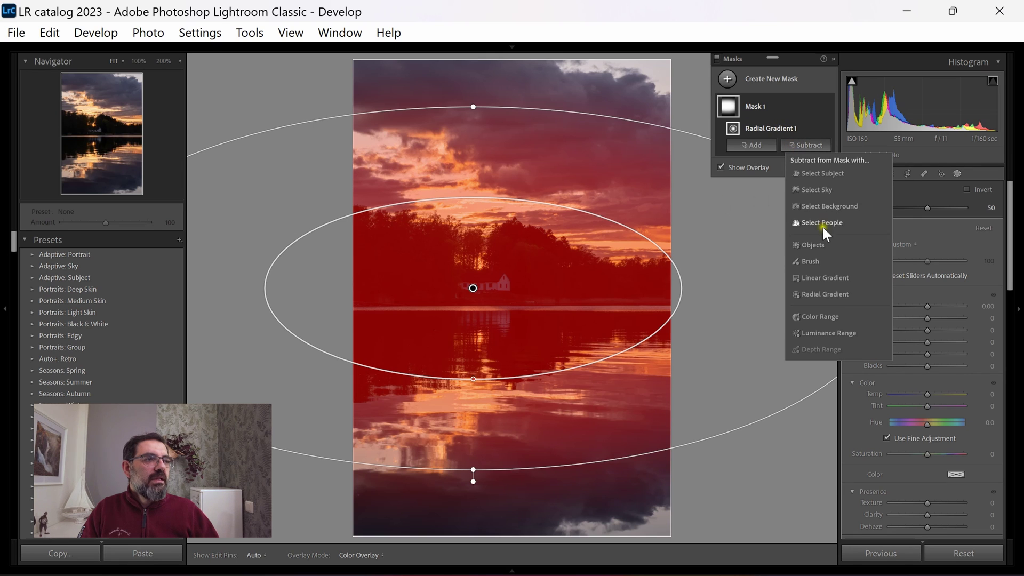
left_click(830, 334)
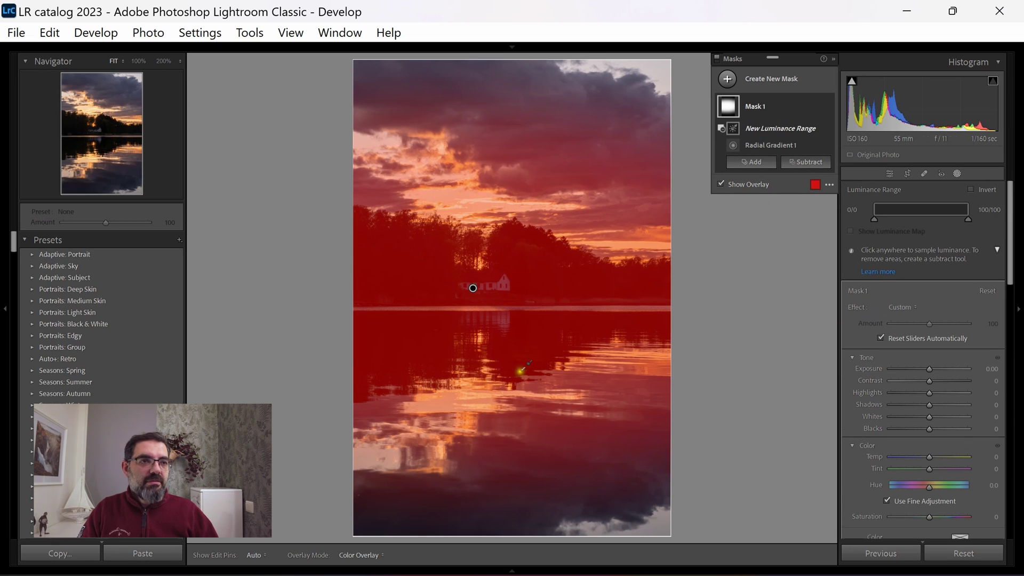
left_click(473, 196)
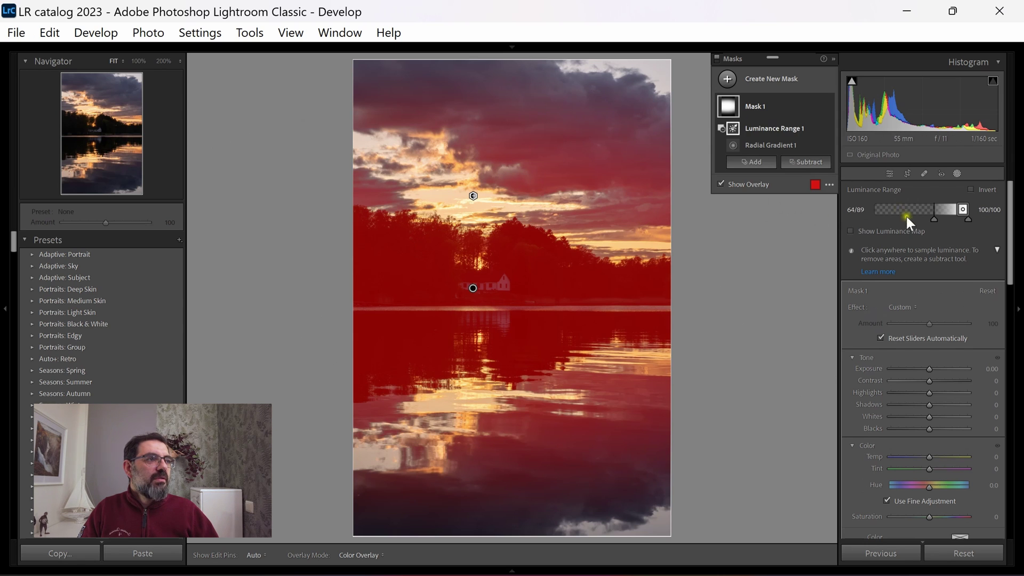
left_click_drag(936, 218, 877, 216)
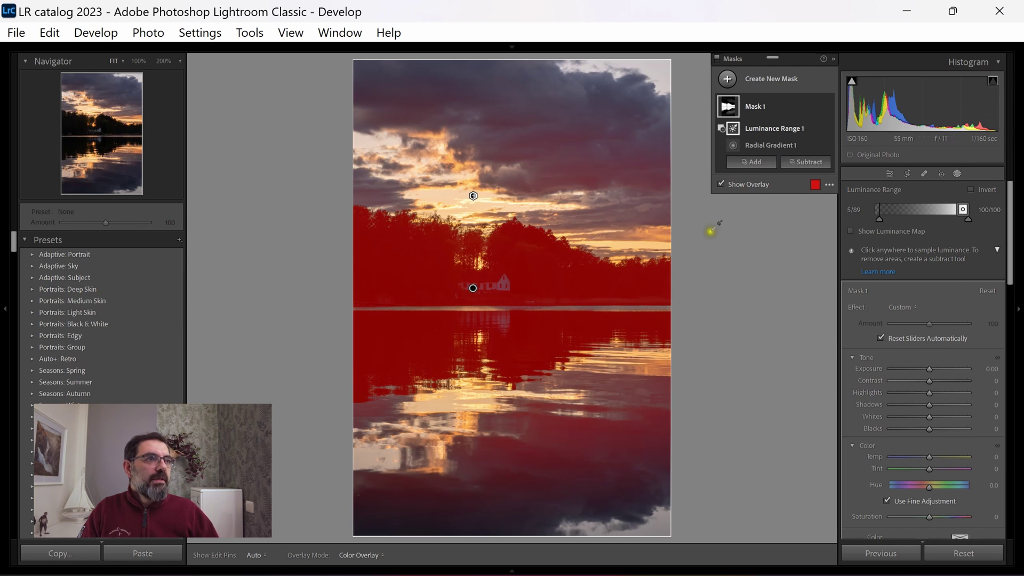
- Subtract the dark clouds and their water reflection from Mask 1 with a brush of size 12.5 and feather 96
left_click(809, 163)
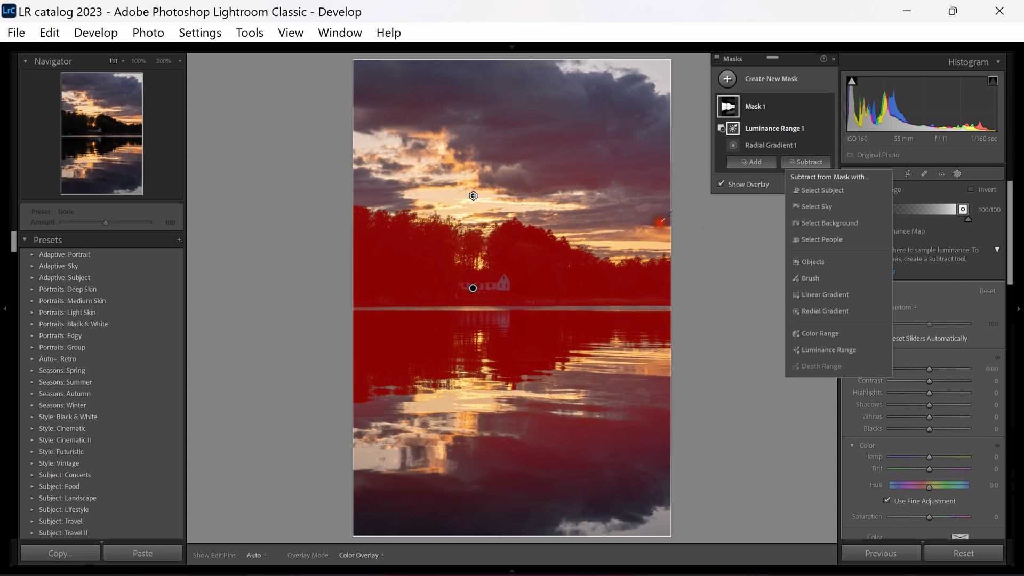
left_click(809, 278)
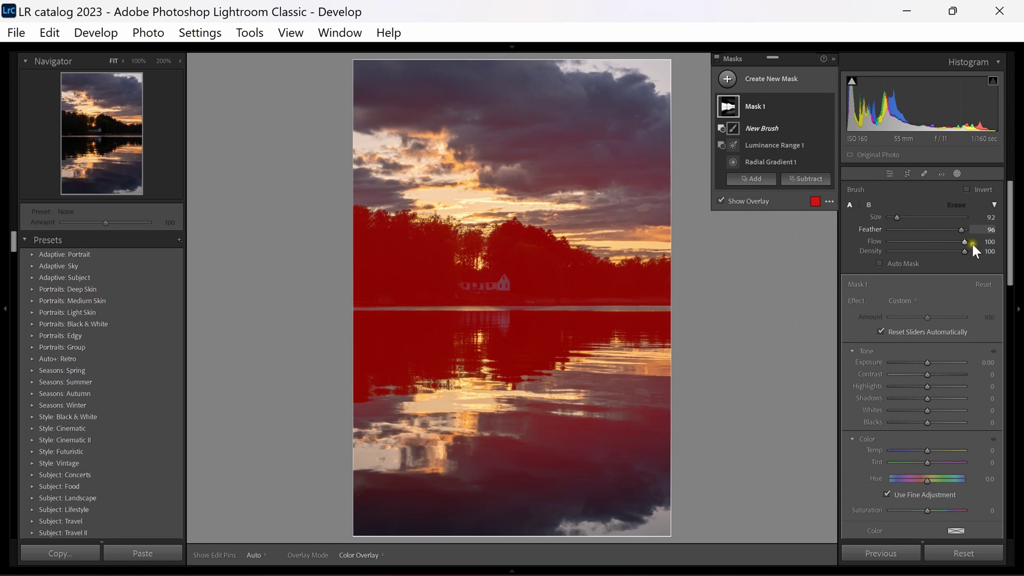
left_click_drag(889, 219, 899, 218)
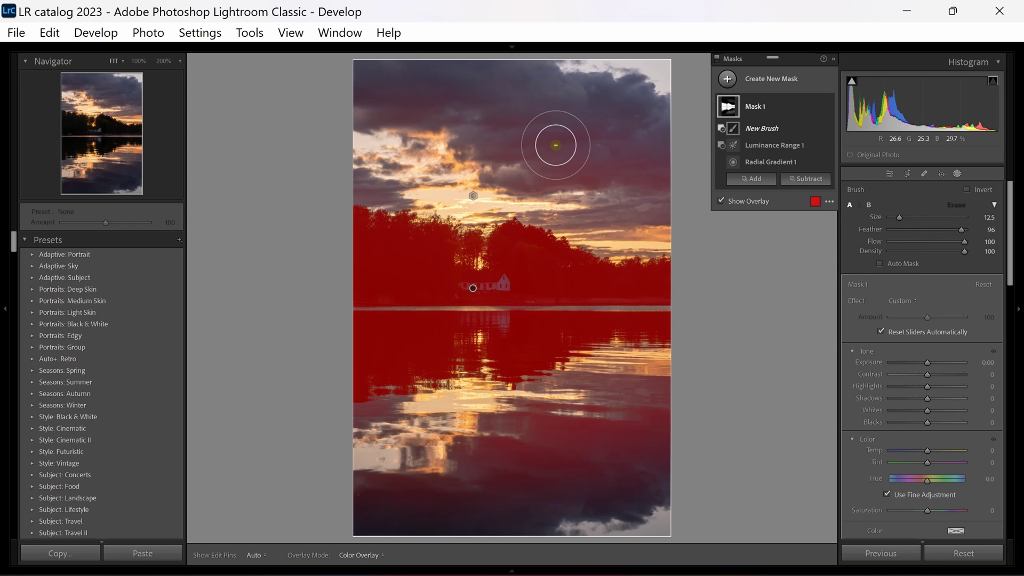
key("h")
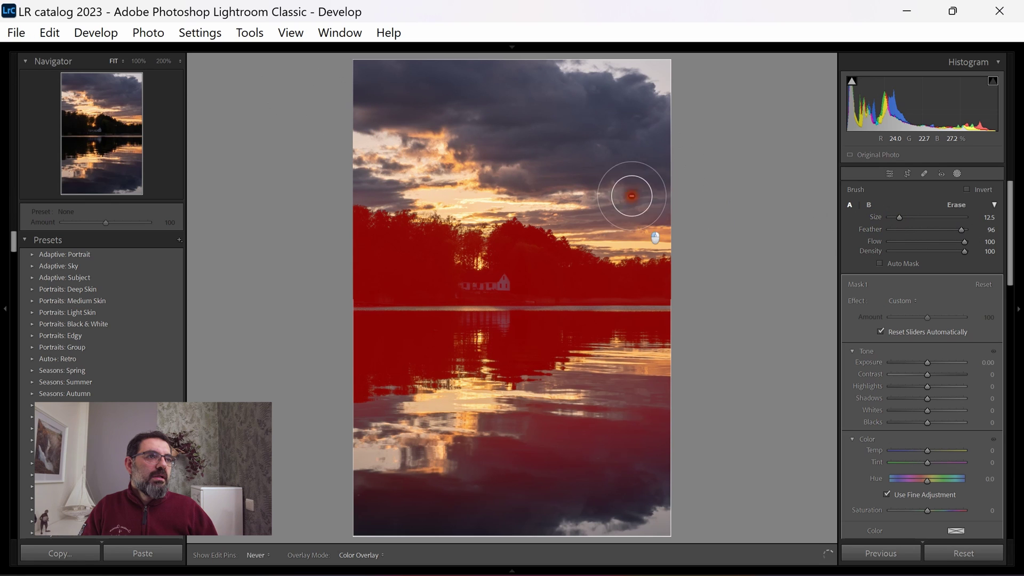
mouse_move(567, 468)
left_mouse_down()
mouse_move(512, 448)
mouse_move(625, 390)
mouse_move(640, 418)
mouse_move(701, 402)
mouse_move(575, 515)
mouse_move(593, 514)
mouse_move(398, 520)
mouse_move(429, 472)
left_mouse_up()
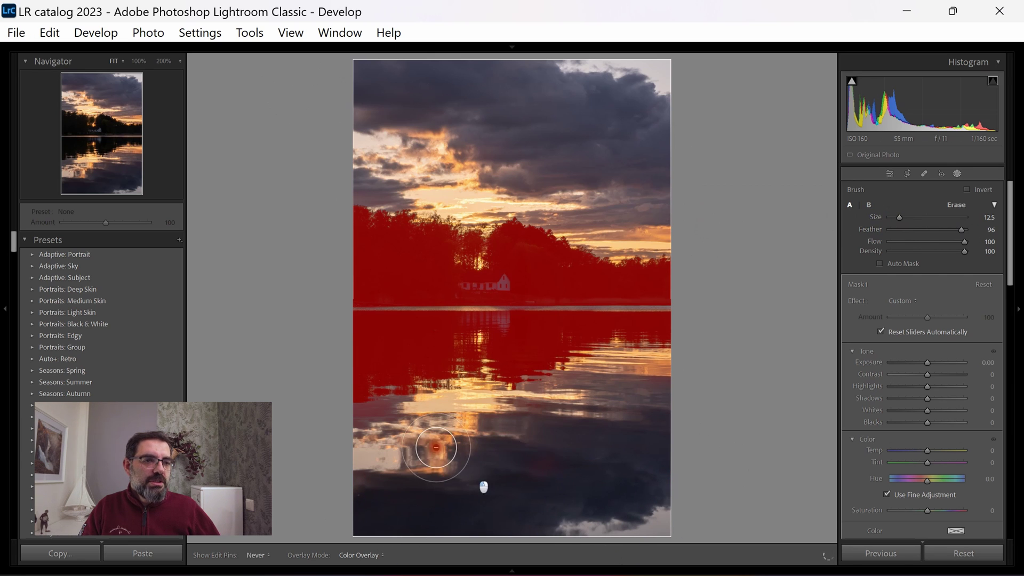
mouse_move(640, 412)
left_mouse_down()
mouse_move(602, 407)
mouse_move(650, 383)
mouse_move(554, 423)
mouse_move(384, 443)
left_mouse_up()
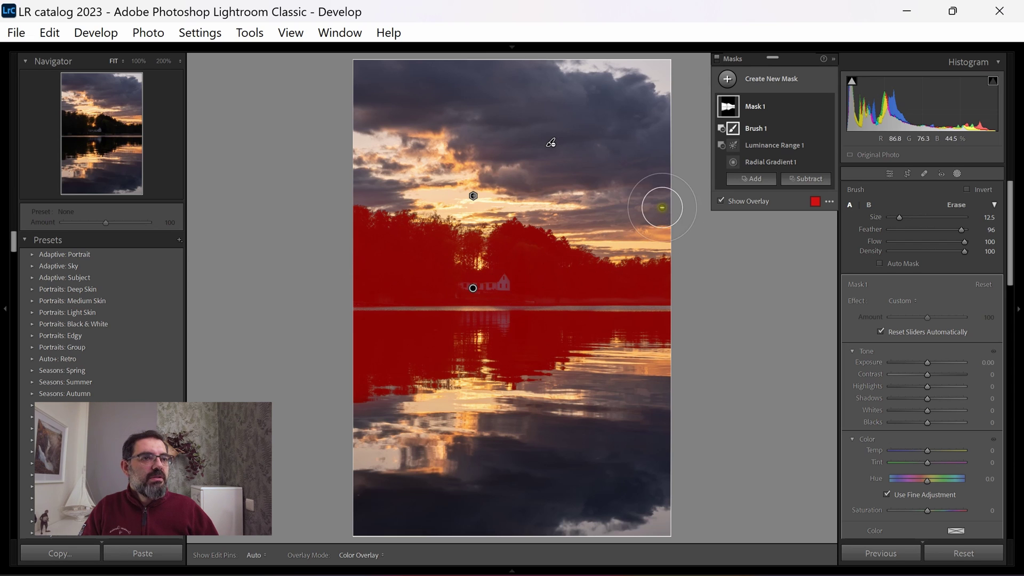
- Add the white house and its reflection to Mask 1 with a brush of size 2.8 and feather 14
left_click(752, 180)
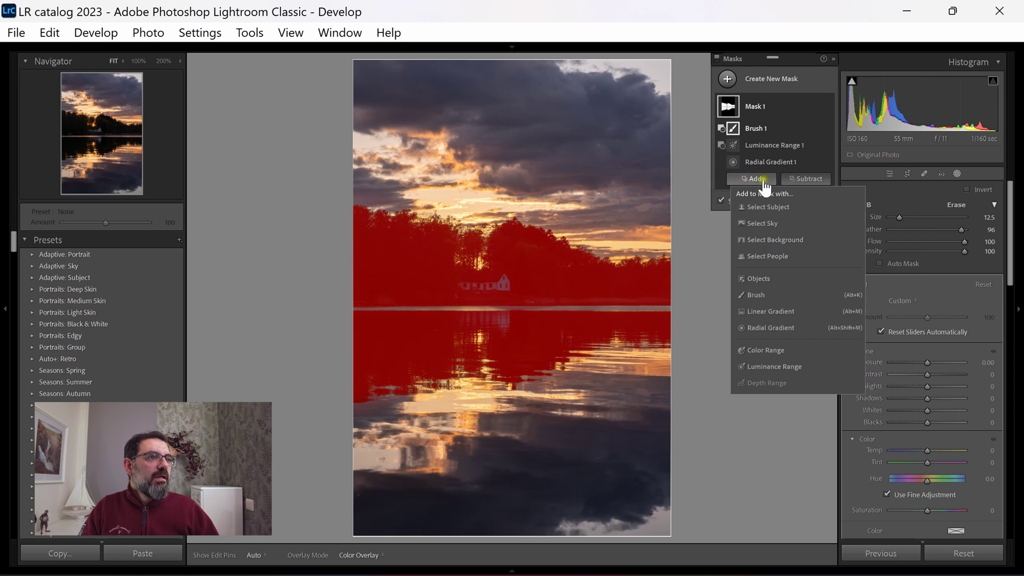
left_click(766, 300)
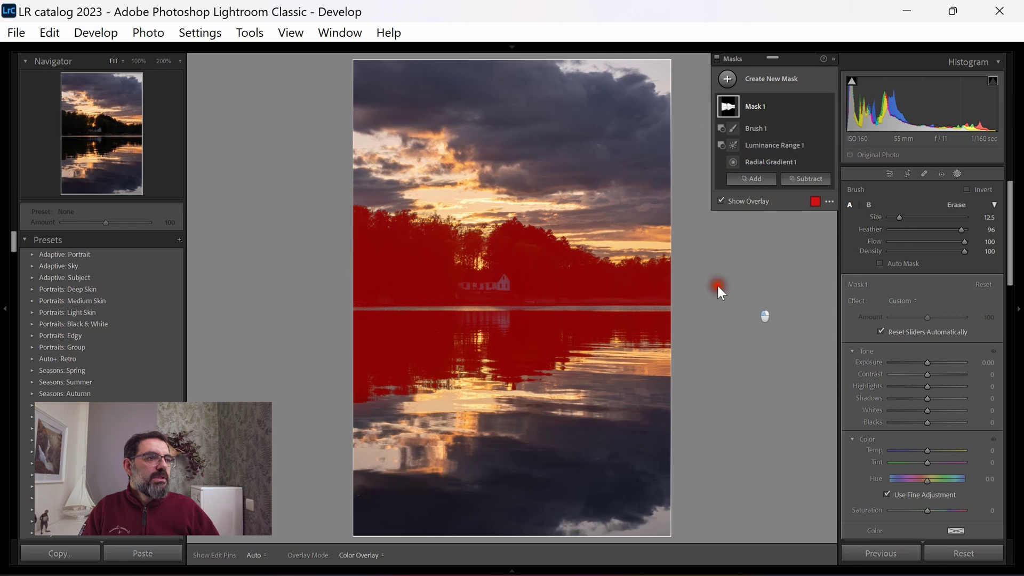
left_click(901, 229)
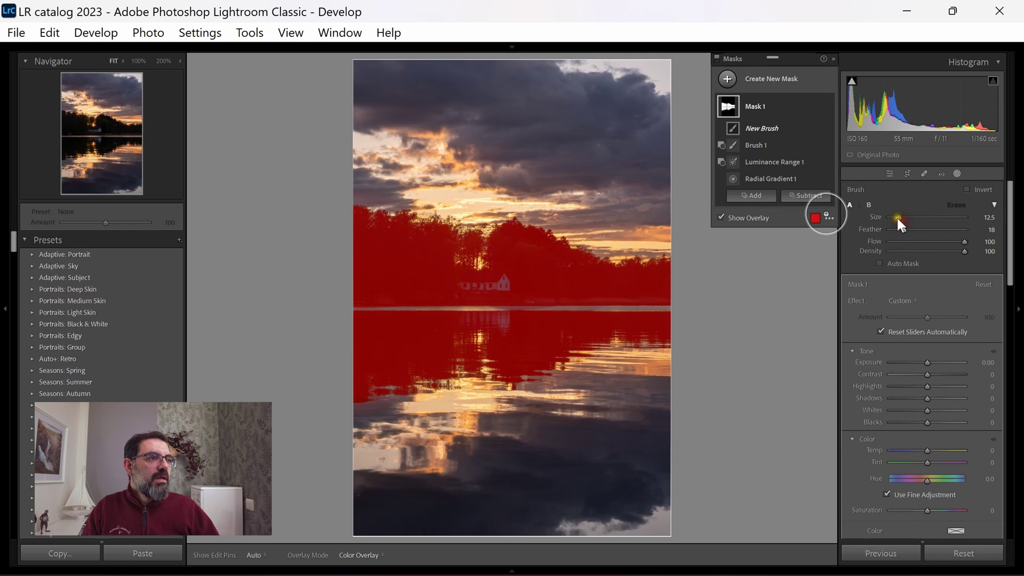
mouse_move(899, 217)
left_mouse_down()
mouse_move(899, 229)
mouse_move(892, 218)
left_mouse_up()
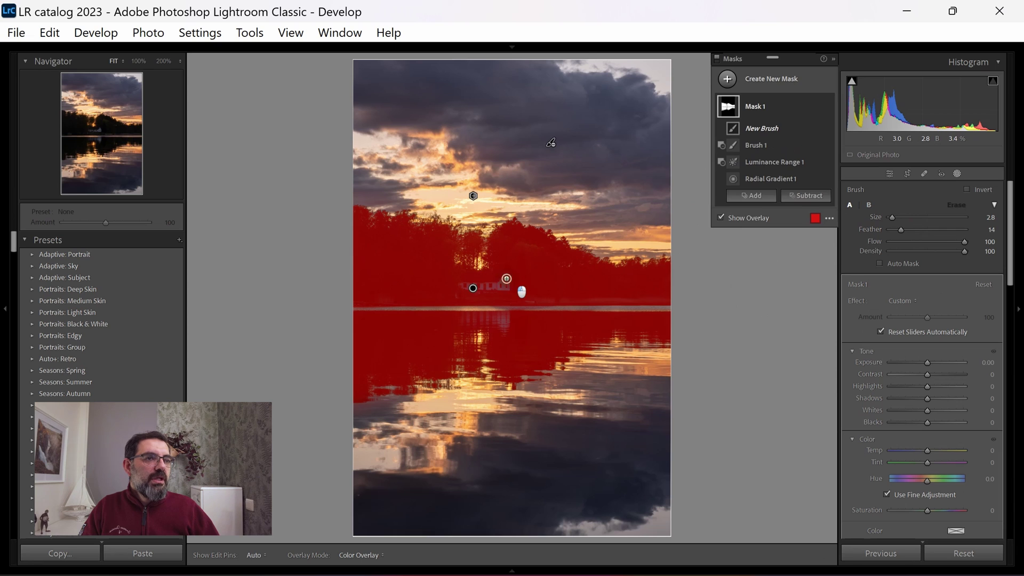
key("h")
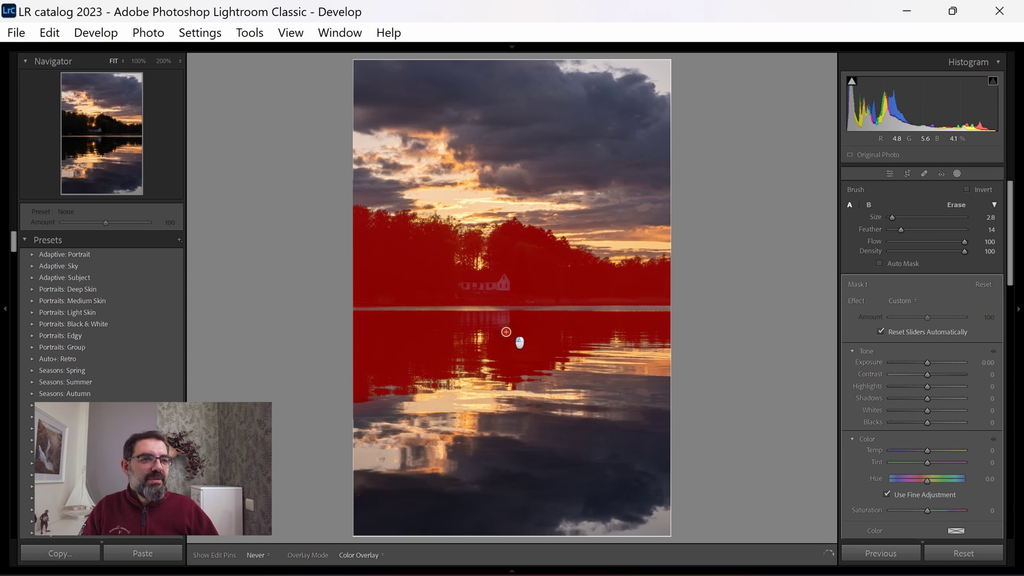
key("h")
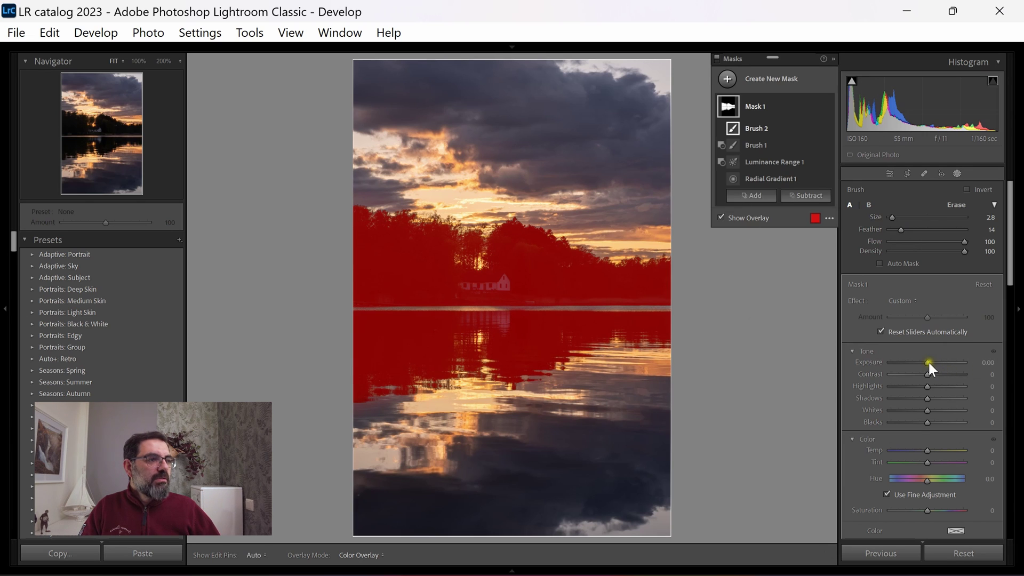
- Set Mask 1's Exposure to 0.88 and Shadows to 13, and compare the photo with its before view
left_click_drag(934, 365, 939, 369)
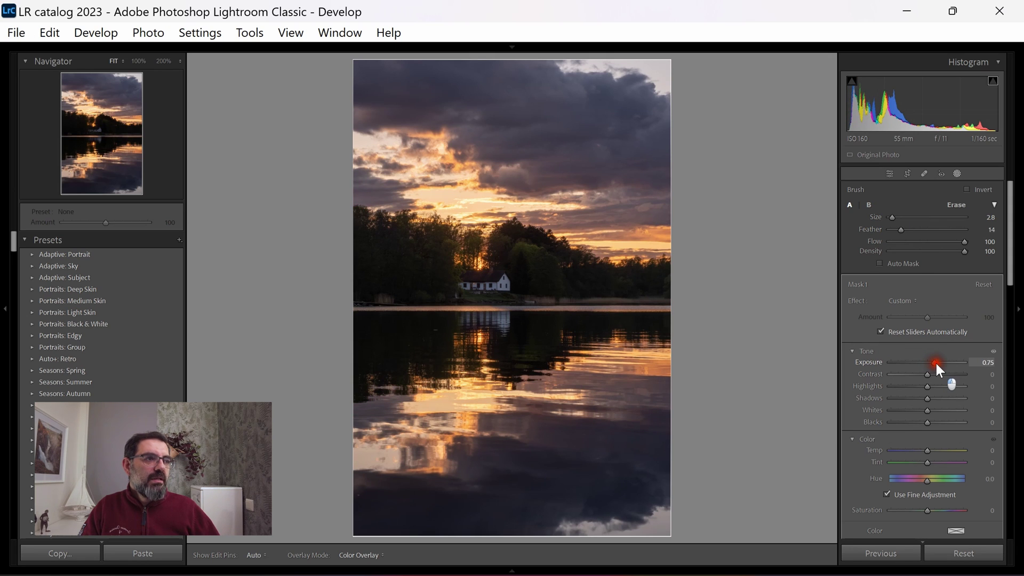
left_click_drag(937, 364, 935, 399)
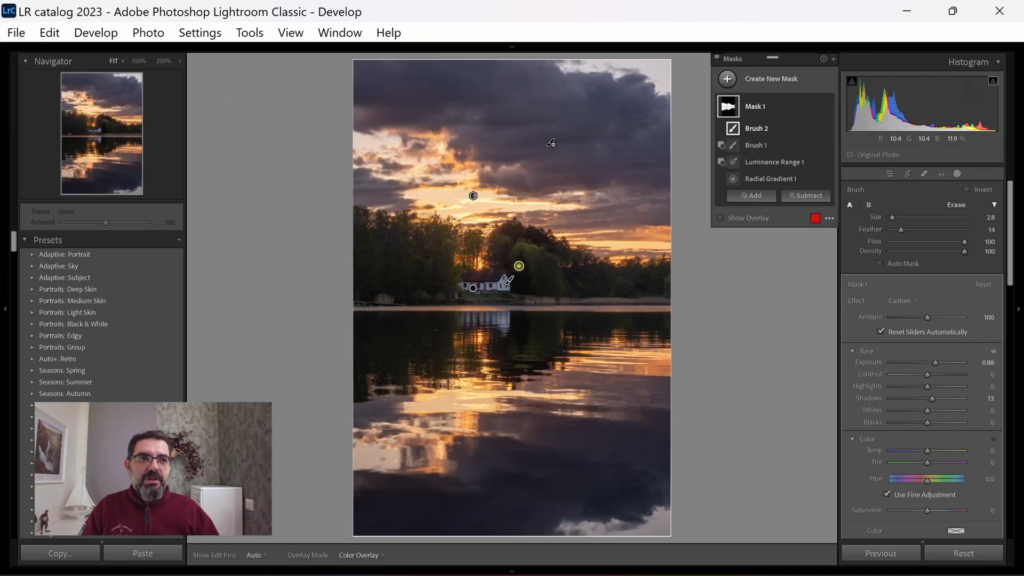
key("backslash")
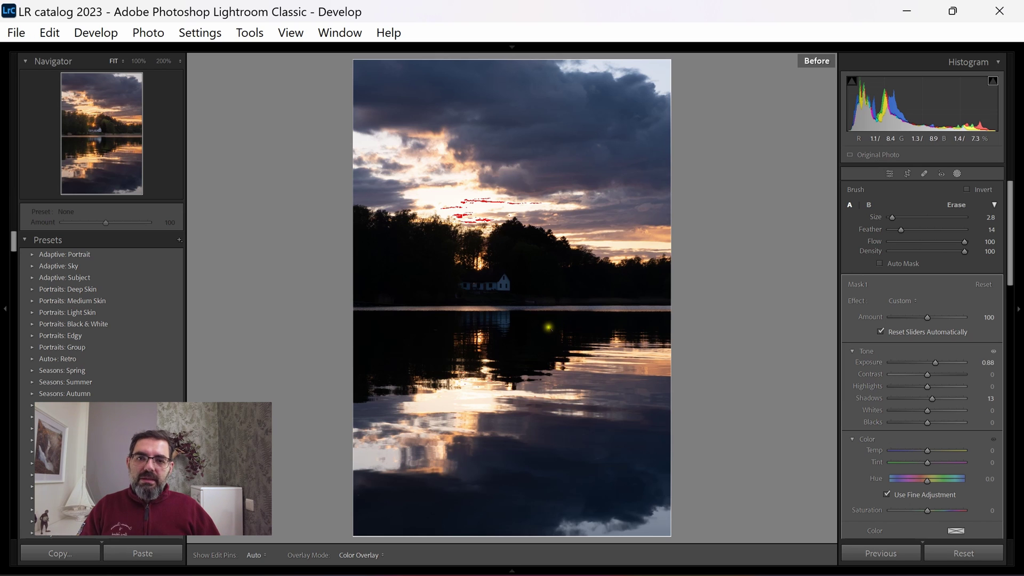
key("backslash")
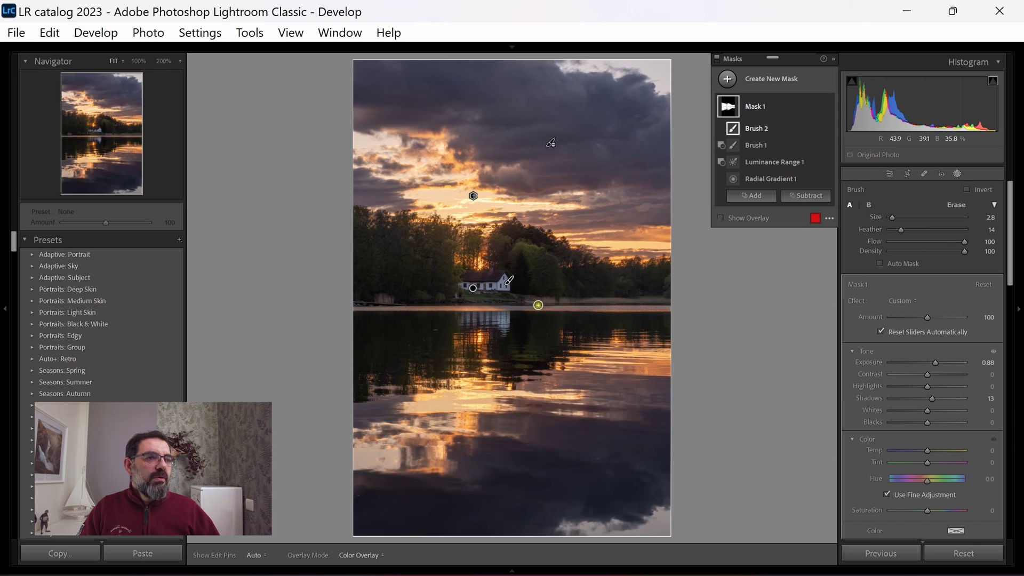
- Set Mask 1's Contrast to 13, Temp to 31 and Tint to 10
left_click_drag(927, 376, 930, 373)
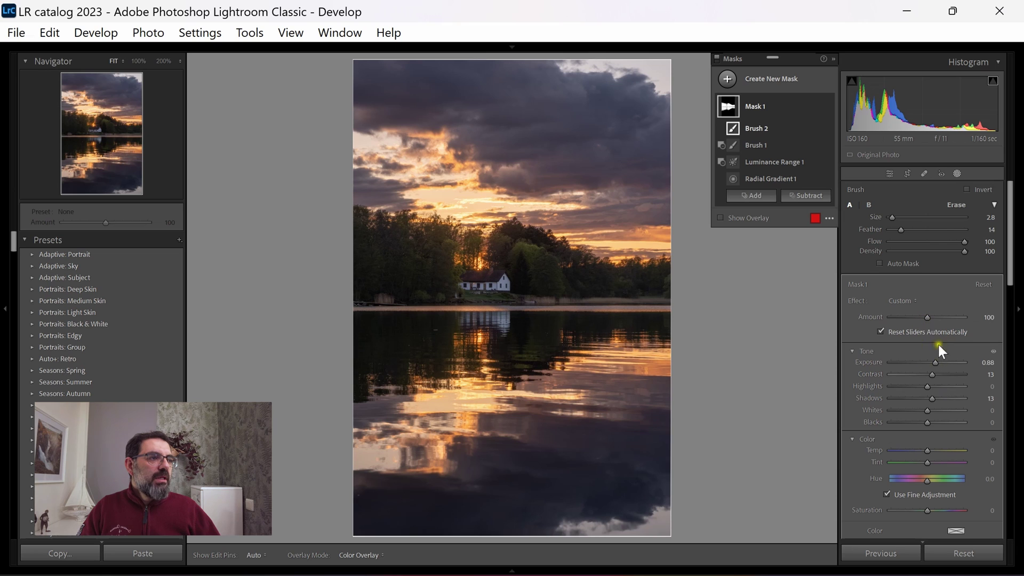
left_click_drag(928, 452, 933, 450)
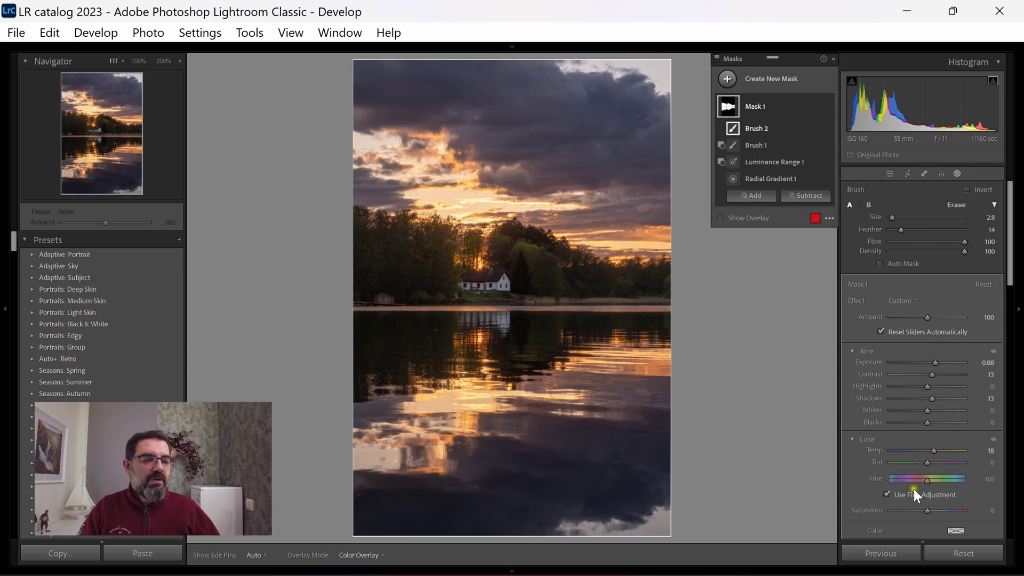
left_click_drag(934, 451, 937, 452)
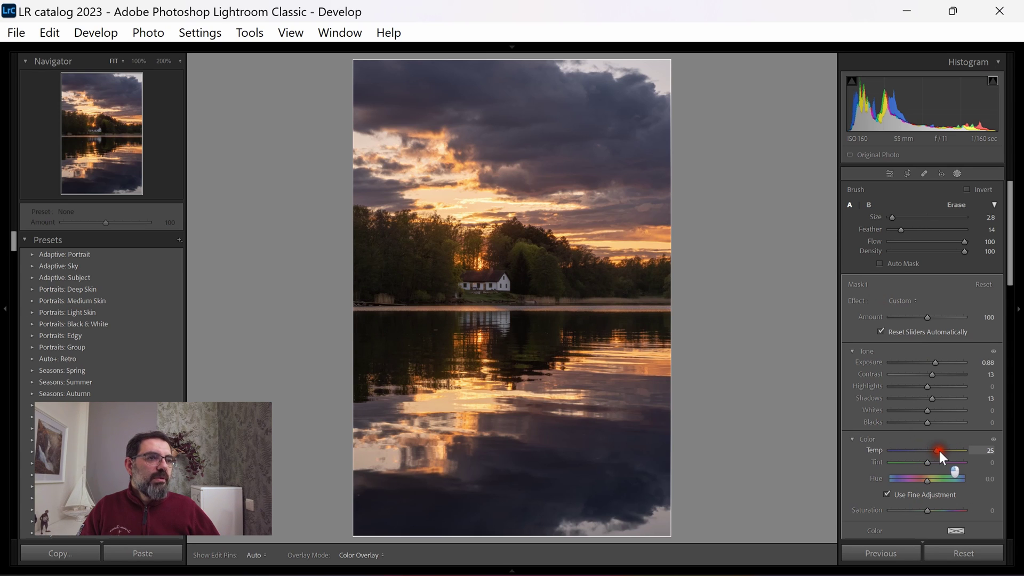
left_click_drag(862, 442, 860, 442)
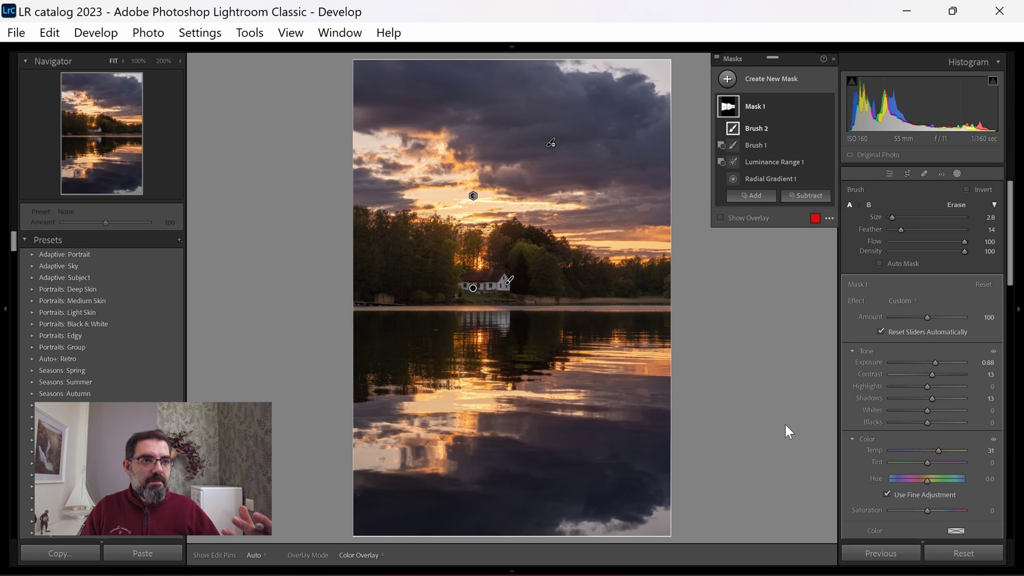
left_click_drag(929, 463, 931, 463)
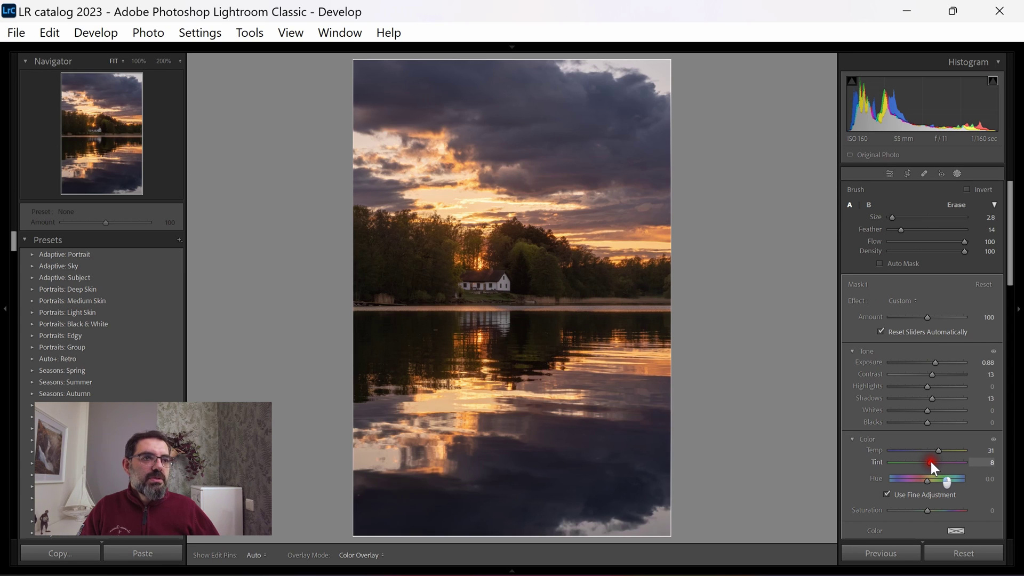
left_click_drag(931, 462, 931, 462)
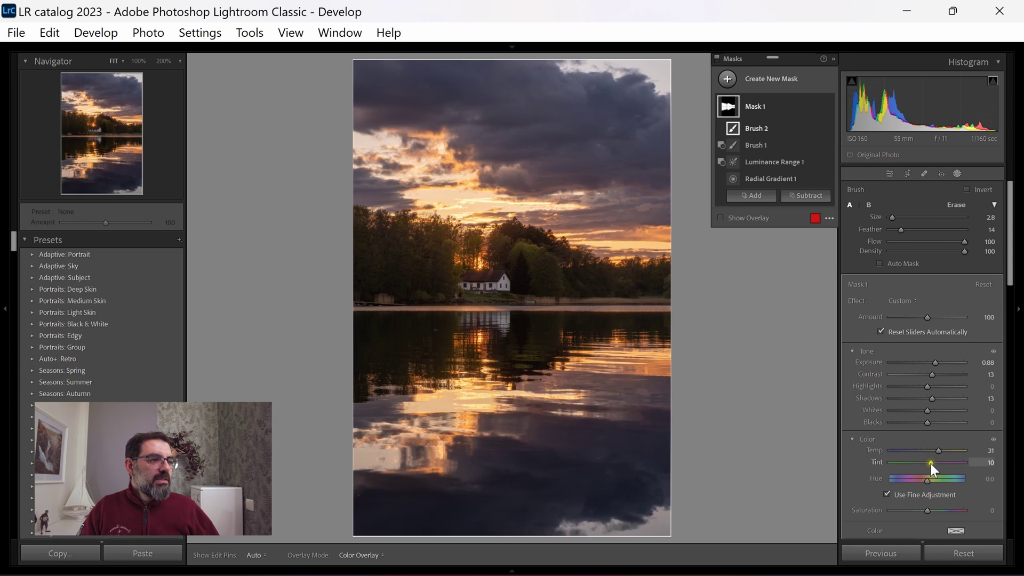
- Rename Mask 1 as Landscape
left_click(759, 105)
double_click(759, 104)
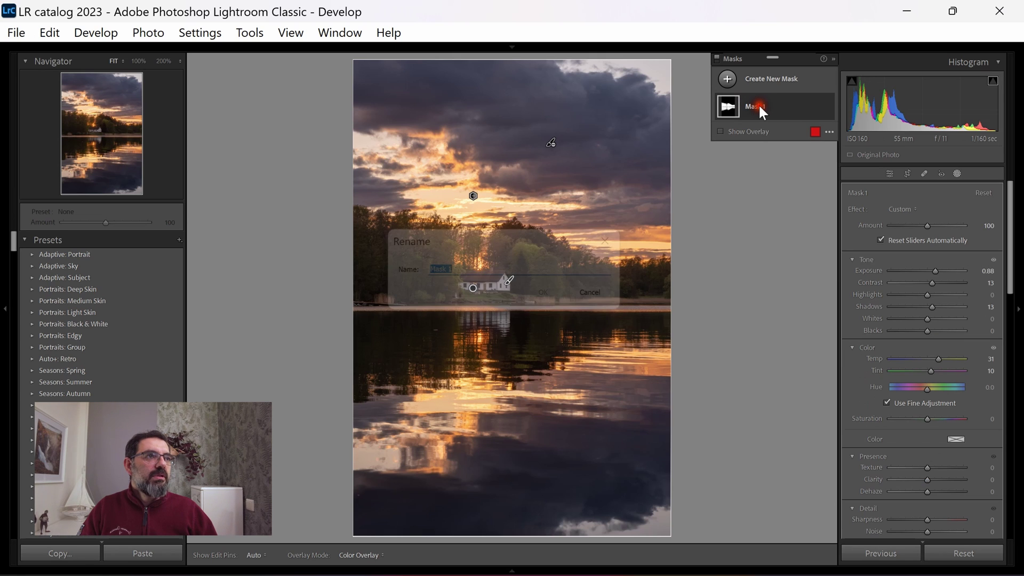
type("Lan")
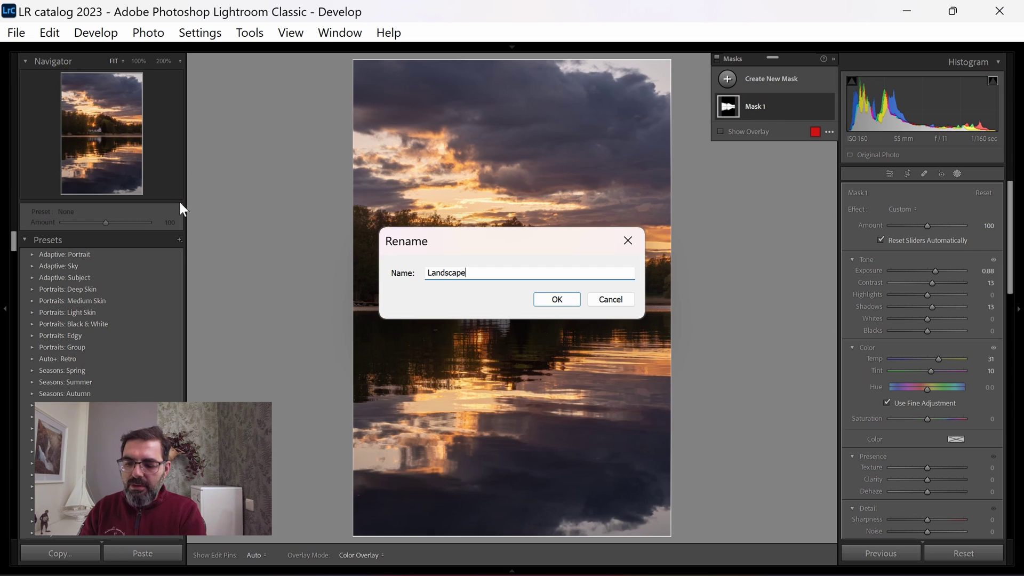
type("dscape")
key("Return")
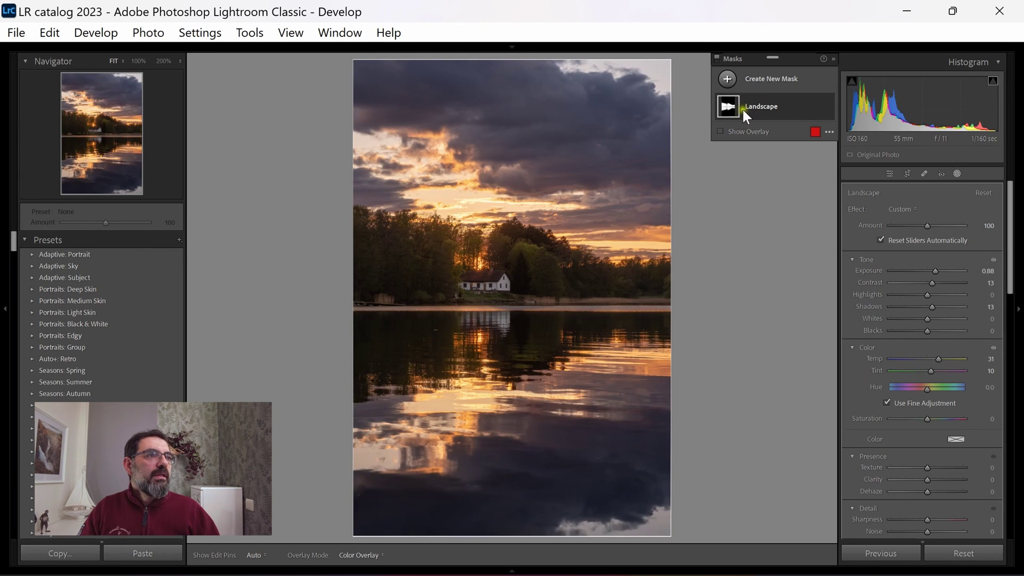
- Duplicate and invert the Landscape mask and rename the inverted copy as SKY
right_click(758, 106)
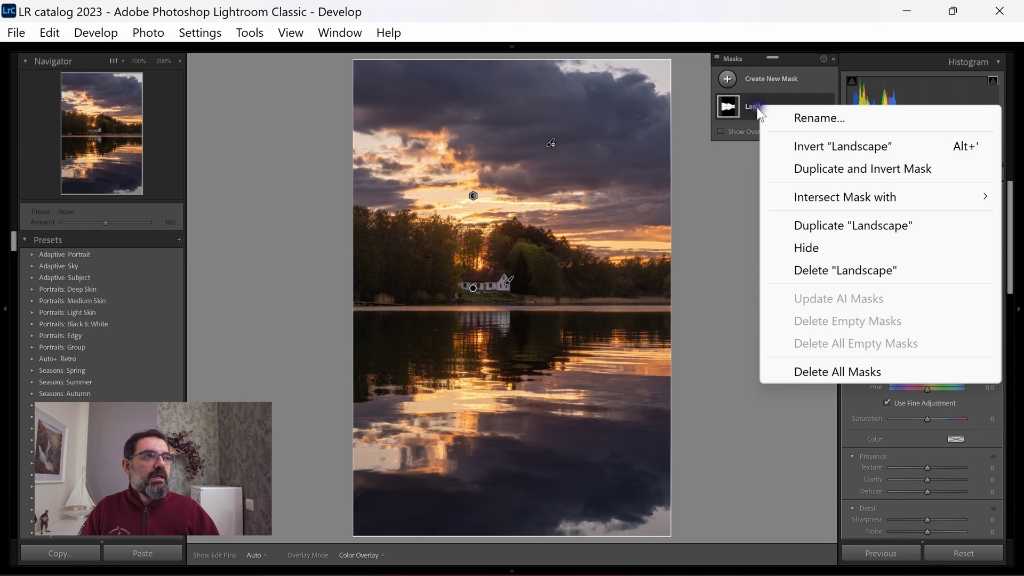
left_click(833, 171)
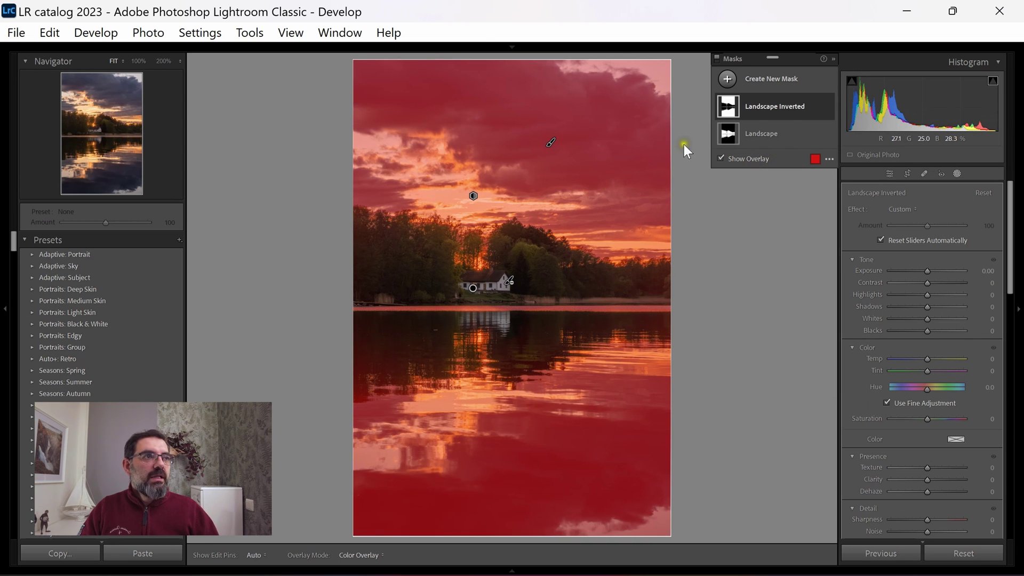
double_click(774, 105)
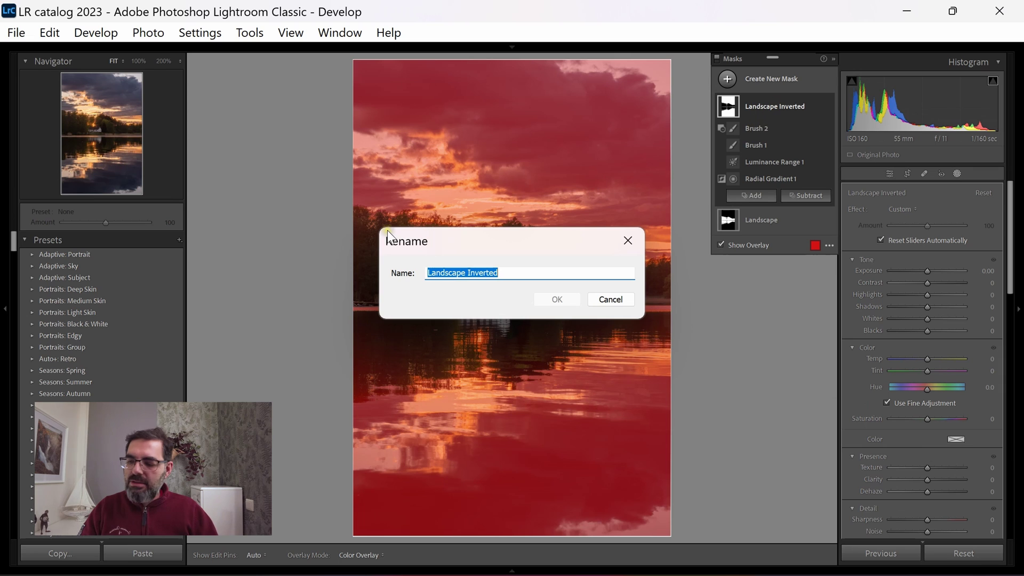
type("SKY")
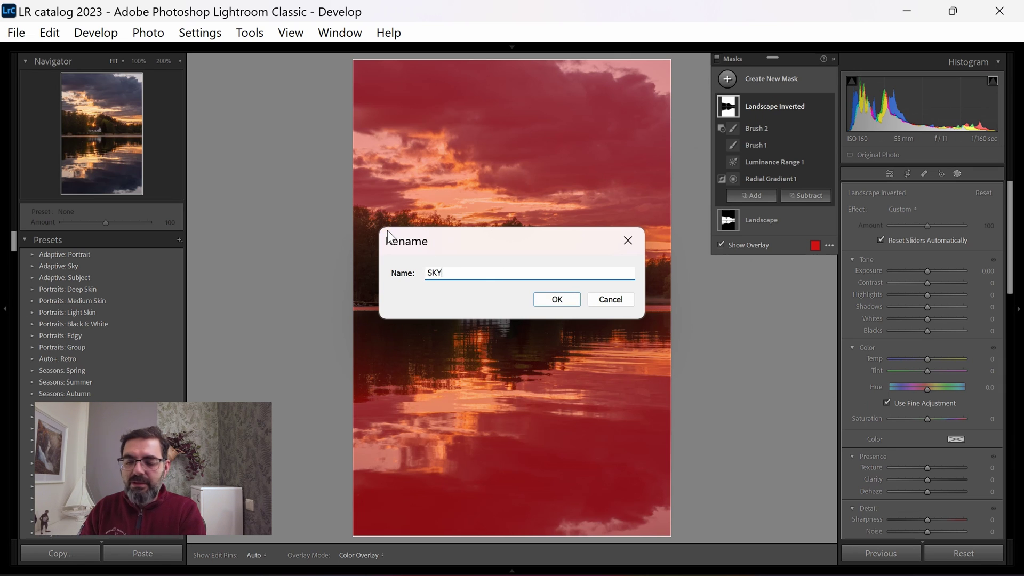
key("Return")
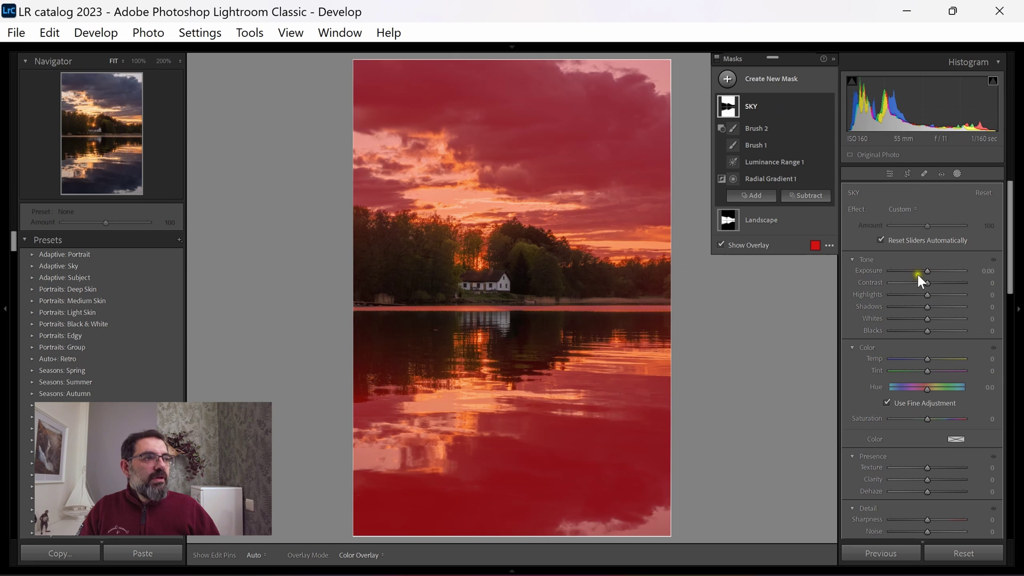
- Set the SKY mask's Exposure to 0.62 and Clarity to −42
left_click_drag(927, 271, 931, 270)
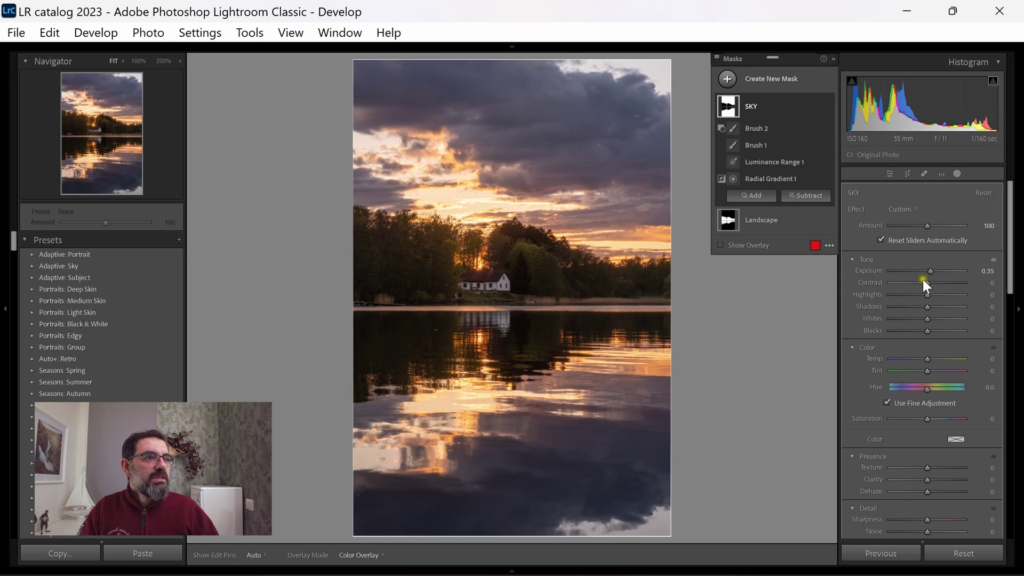
left_click_drag(931, 271, 932, 272)
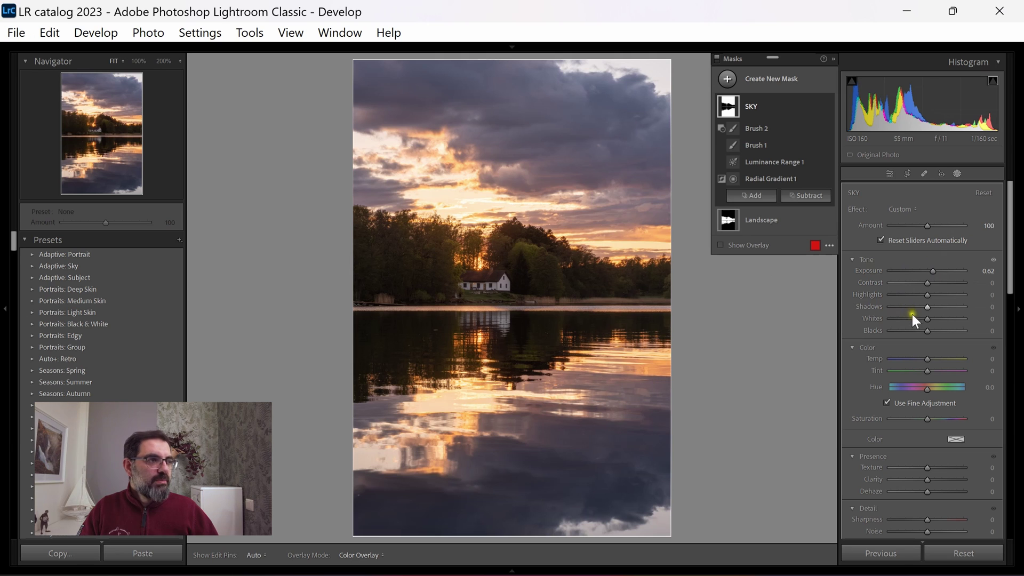
scroll(910, 398, "down", 3)
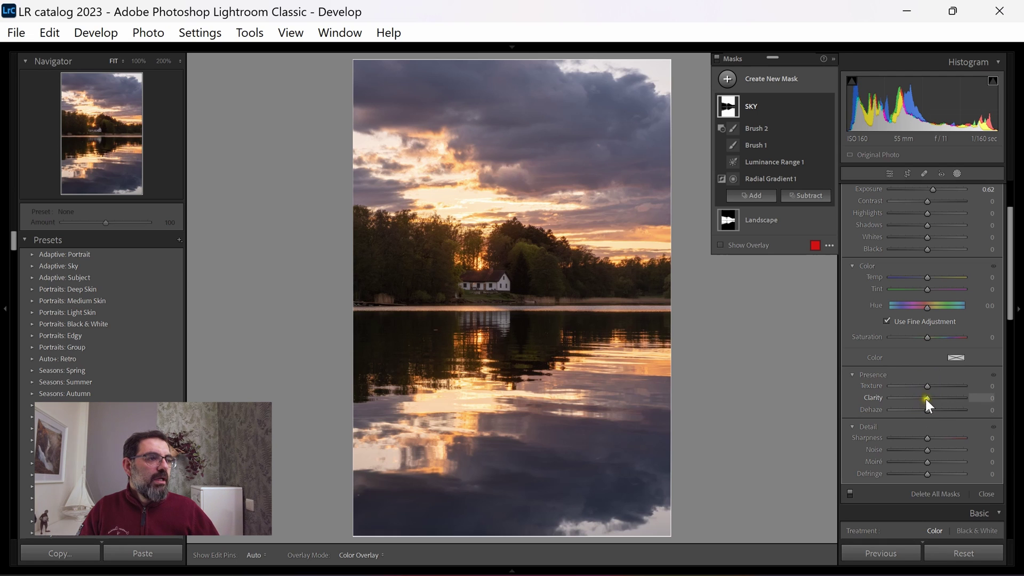
left_click_drag(925, 397, 904, 396)
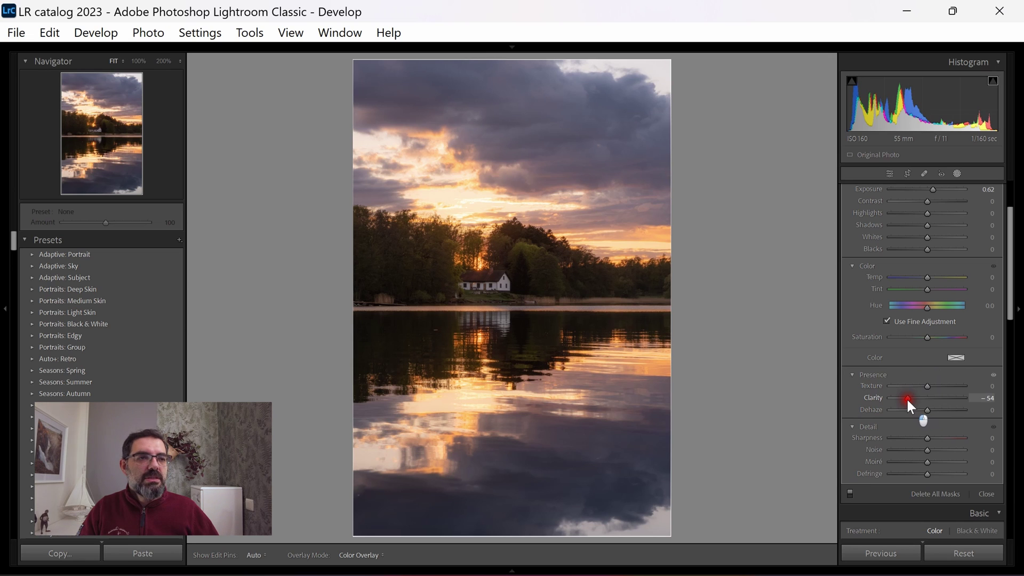
left_click_drag(908, 400, 911, 400)
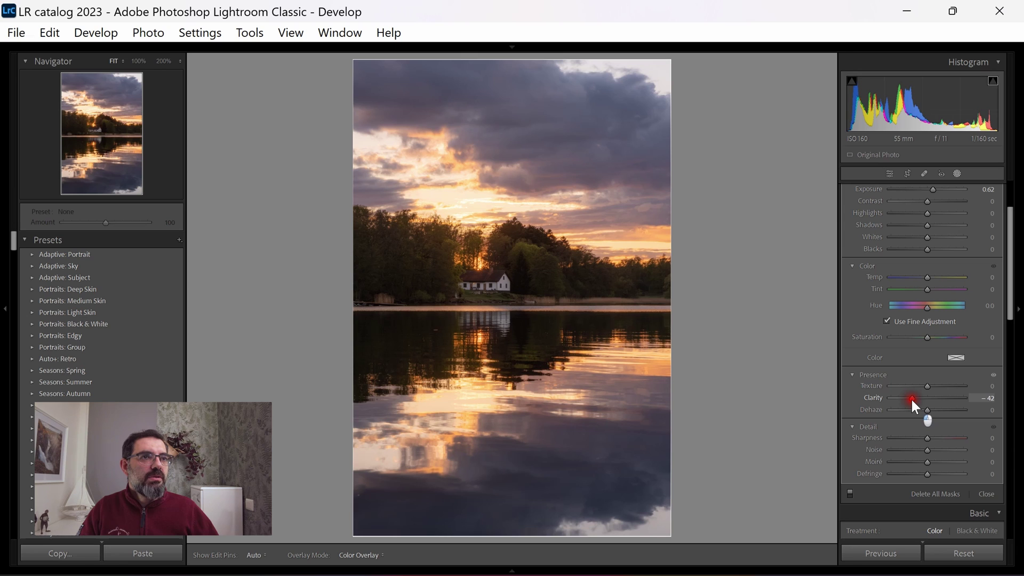
- Set the SKY mask's Clarity to −18 and Dehaze to −9
left_click_drag(911, 398, 910, 398)
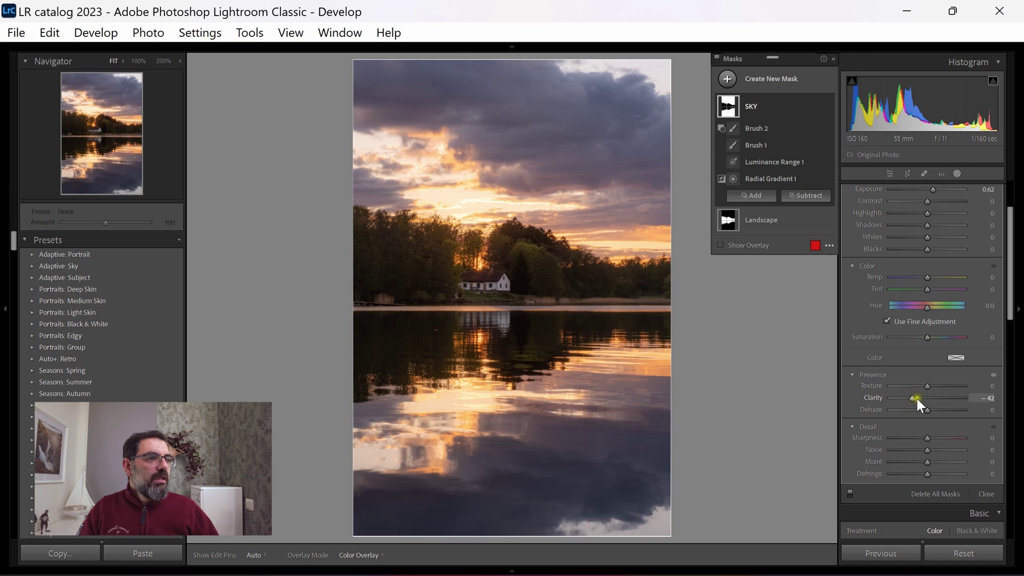
left_click_drag(912, 399, 928, 413)
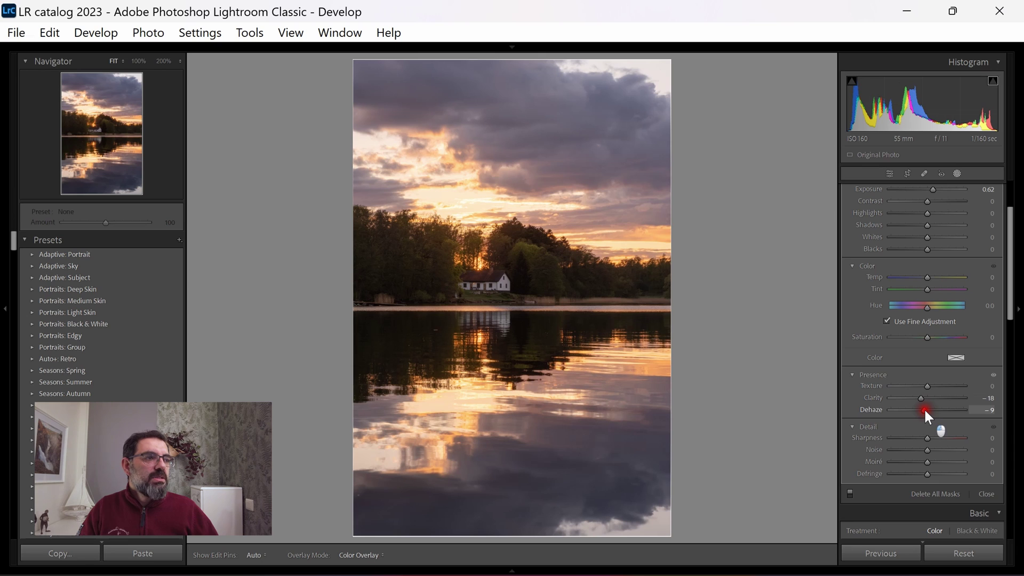
left_click_drag(925, 410, 920, 409)
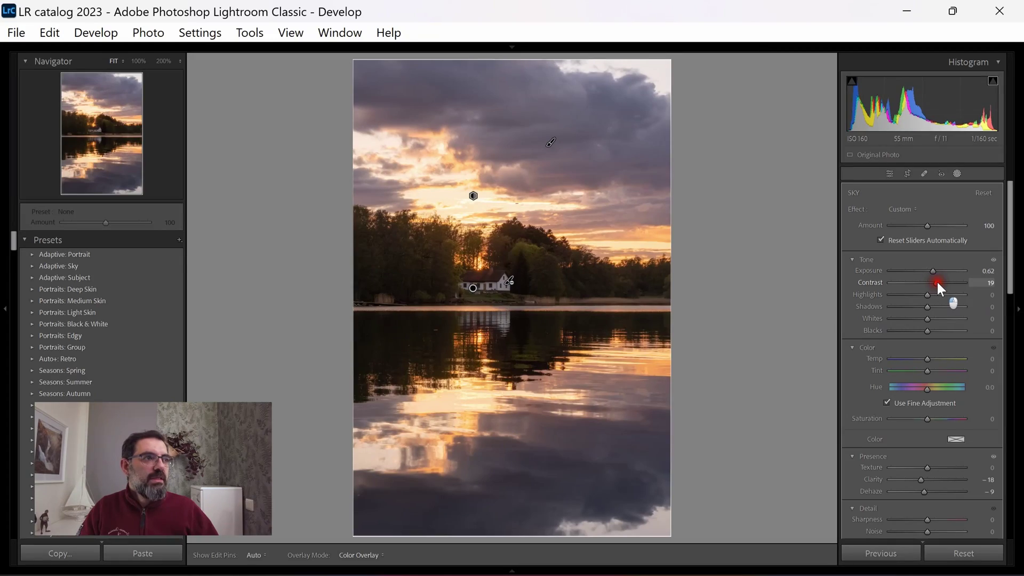
- Set the SKY mask's Contrast to 14, Tint to −7 and Saturation to 24
left_click_drag(937, 283, 933, 282)
left_click_drag(1008, 281, 1008, 293)
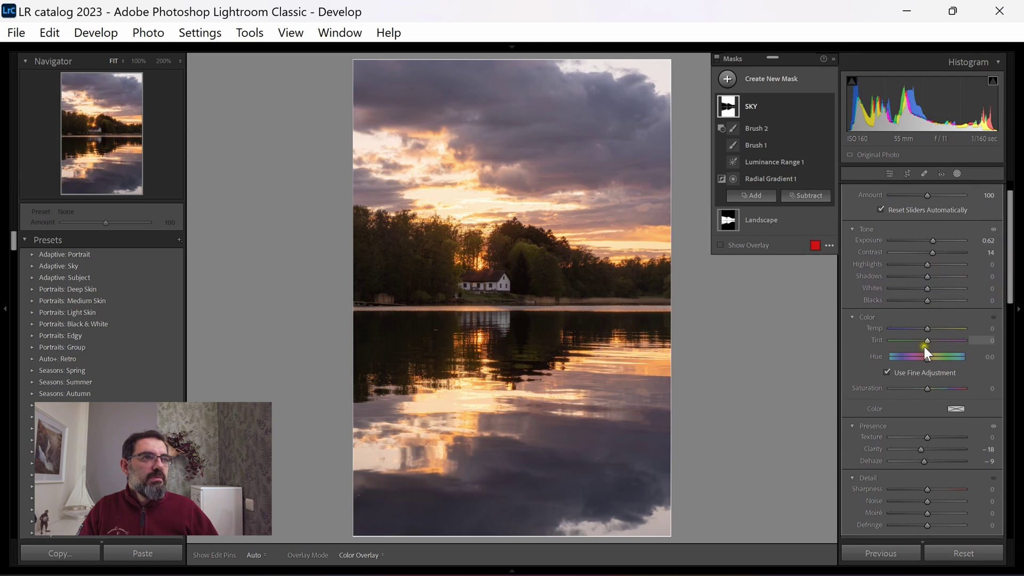
mouse_move(928, 340)
left_mouse_down()
mouse_move(932, 328)
mouse_move(888, 327)
mouse_move(928, 328)
mouse_move(929, 300)
mouse_move(942, 299)
left_mouse_up()
scroll(934, 389, "down", 3)
left_click_drag(1006, 298, 1006, 290)
- Hide and show the SKY mask to compare its effect on the photo
left_click(784, 111)
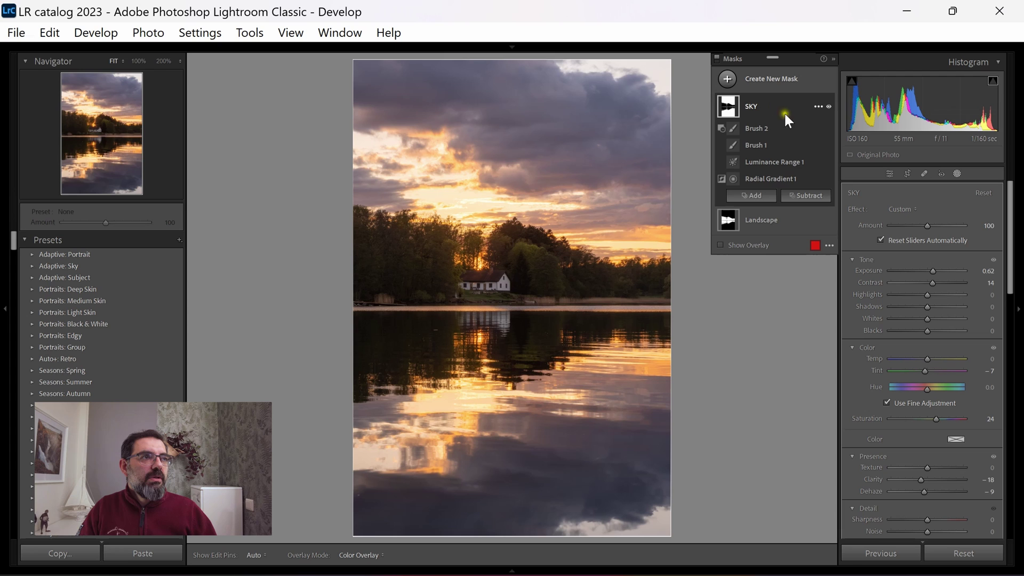
left_click(829, 106)
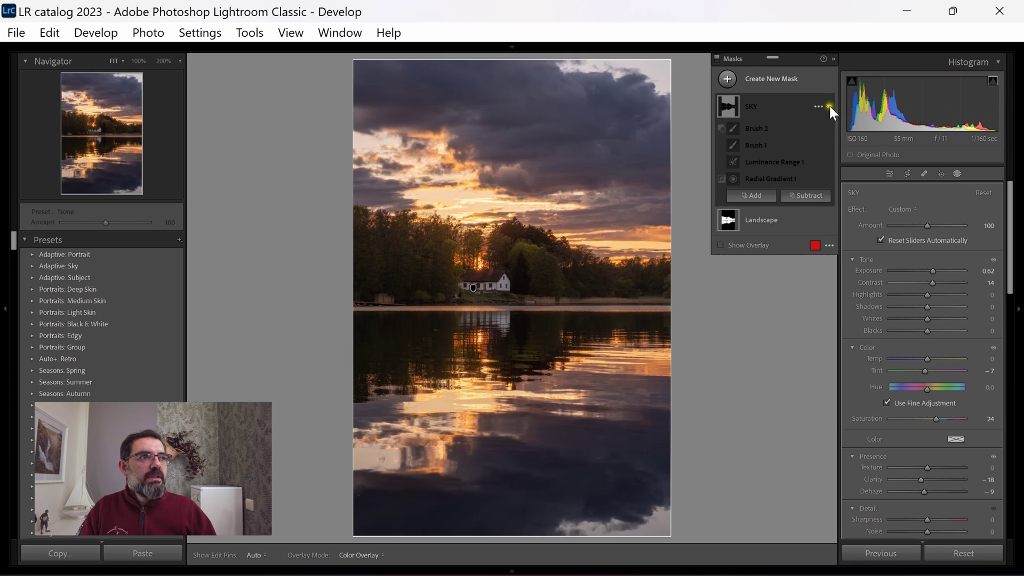
left_click(828, 106)
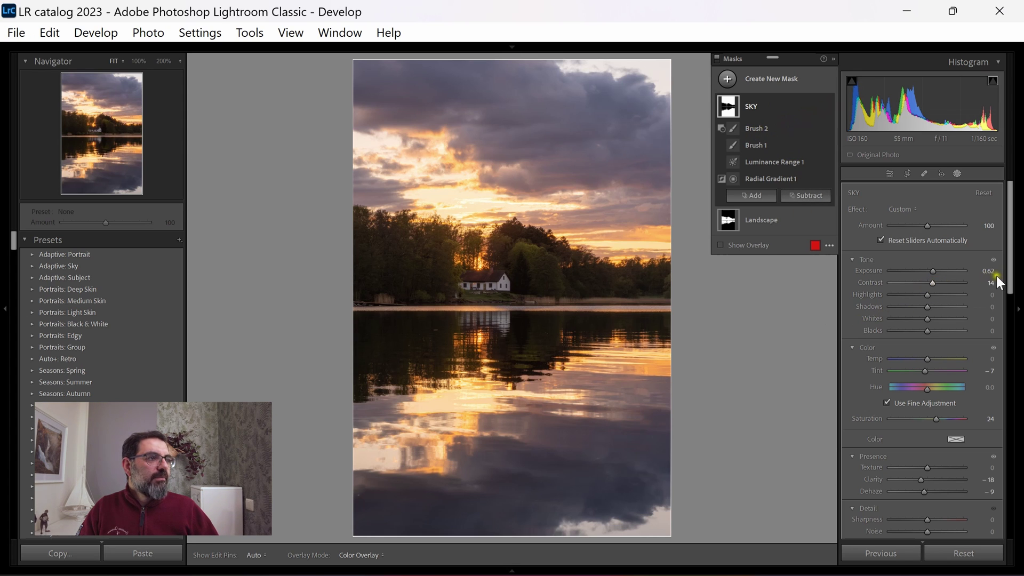
- Set the SKY mask's Clarity to −10 and Dehaze to −5
scroll(1006, 272, "down", 2)
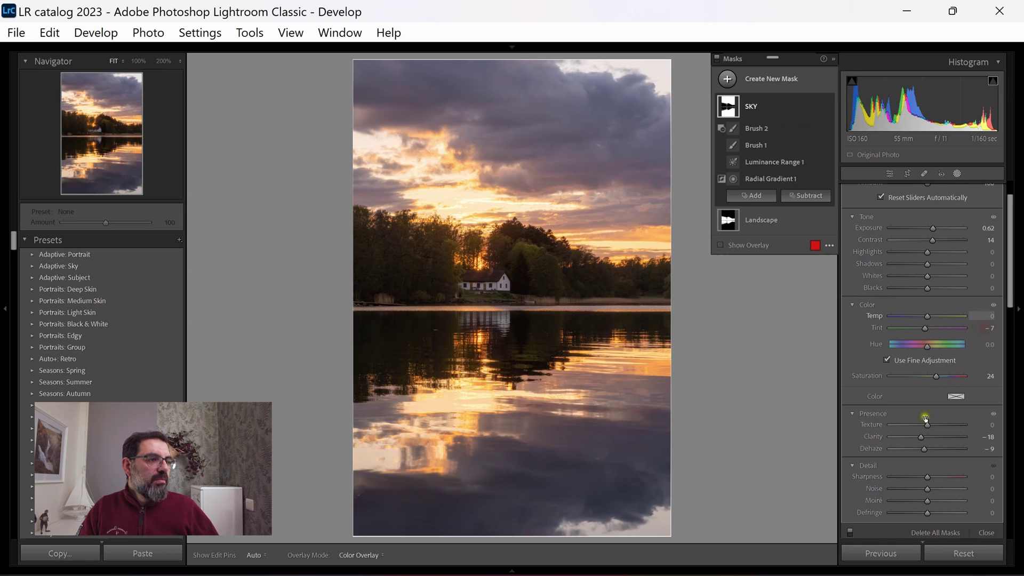
left_click(921, 437)
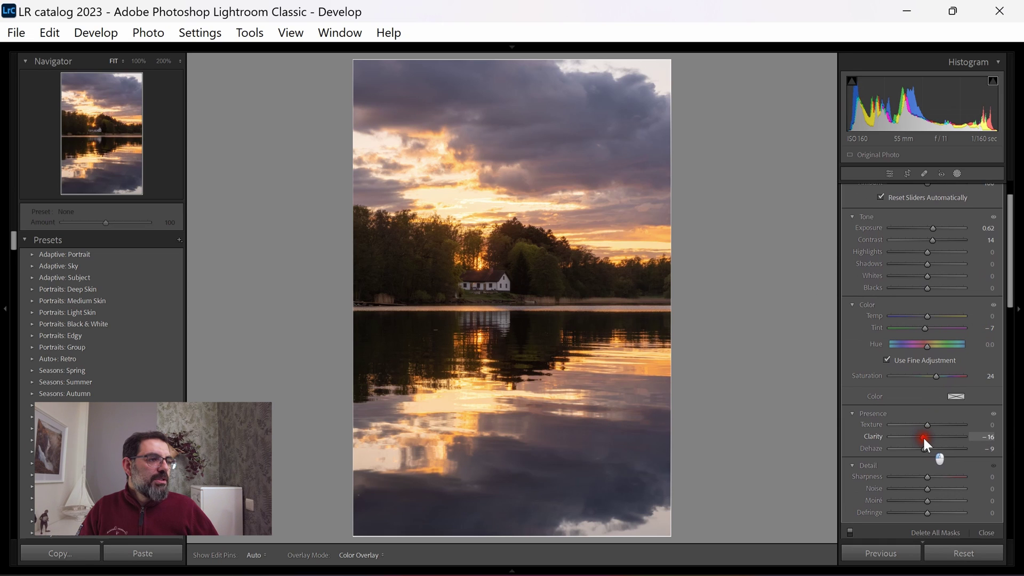
left_click_drag(920, 440, 926, 448)
left_click(924, 447)
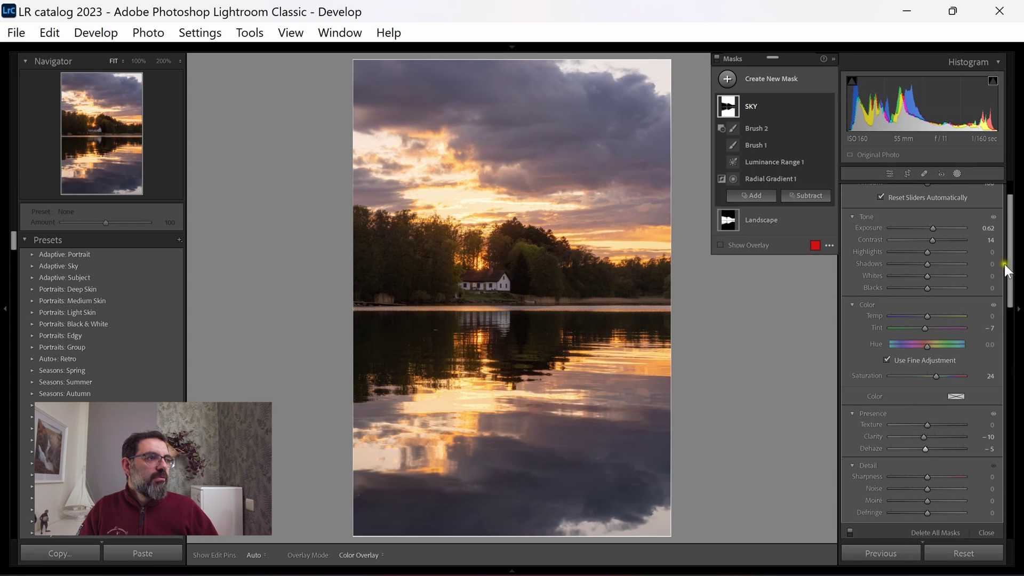
left_click_drag(1010, 267, 1014, 212)
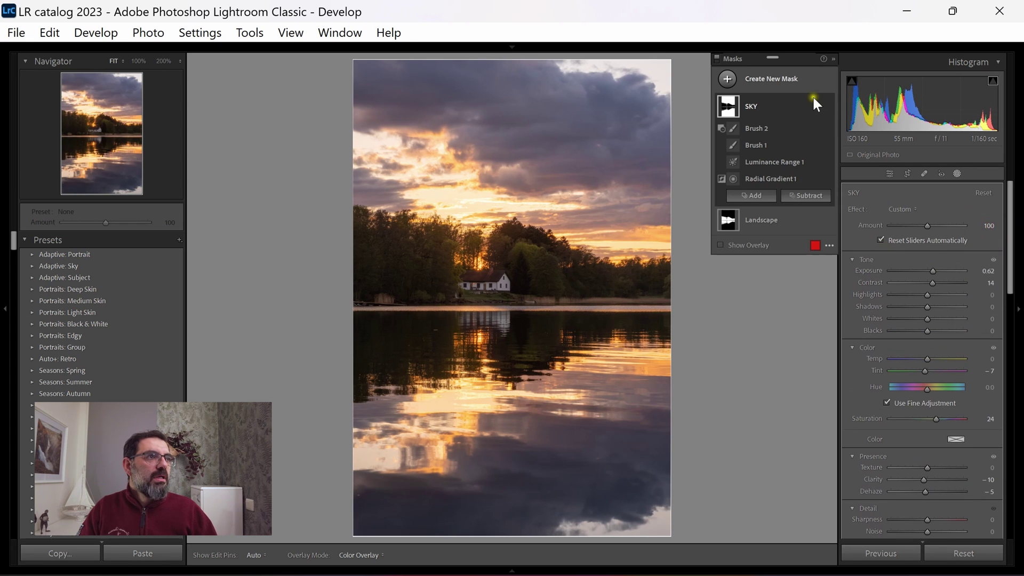
- Compare the photo with and without the SKY mask, and before and after all edits
left_click(830, 106)
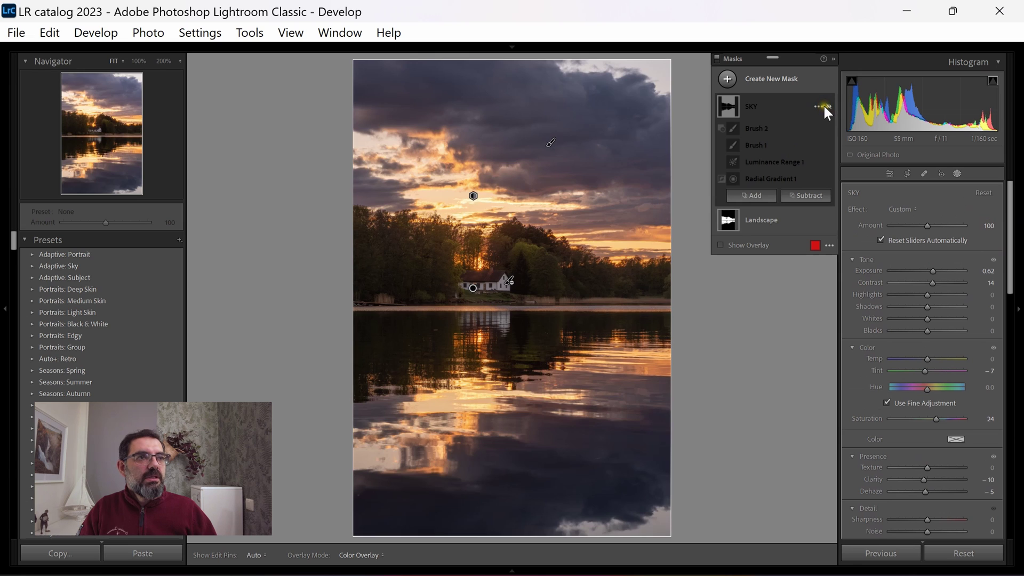
left_click(828, 106)
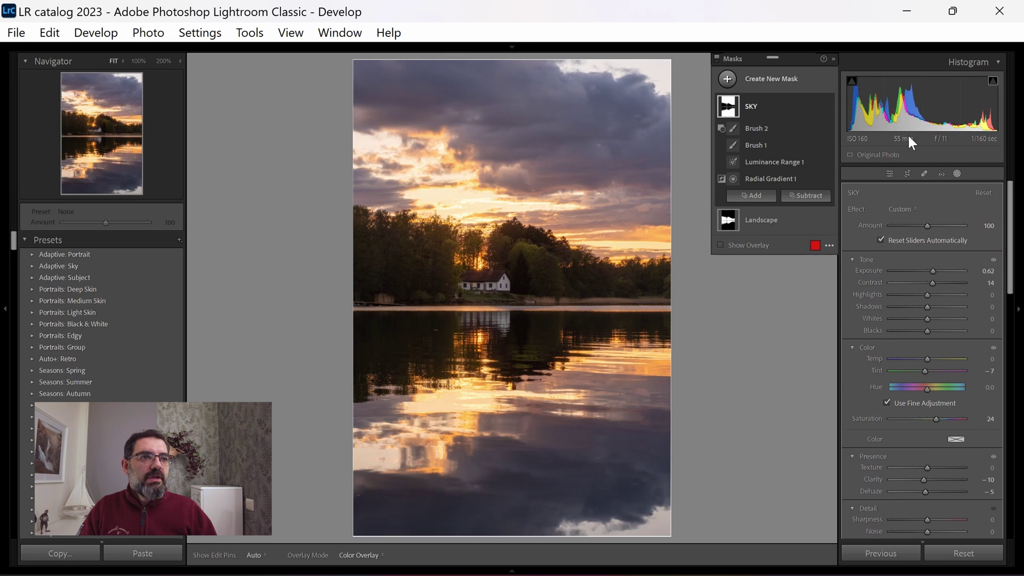
key("backslash")
key("backslash")
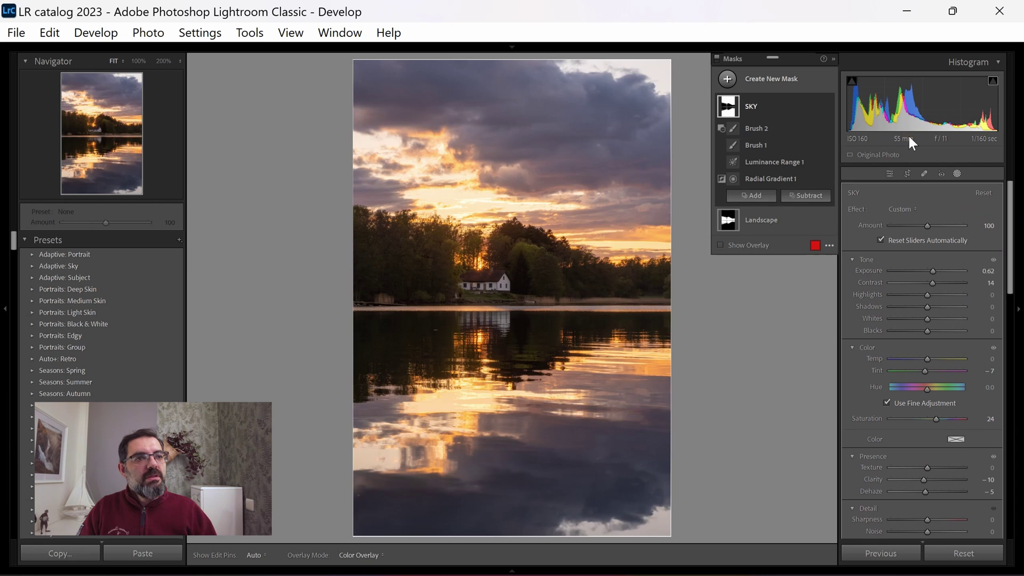
key("backslash")
key("backslash")
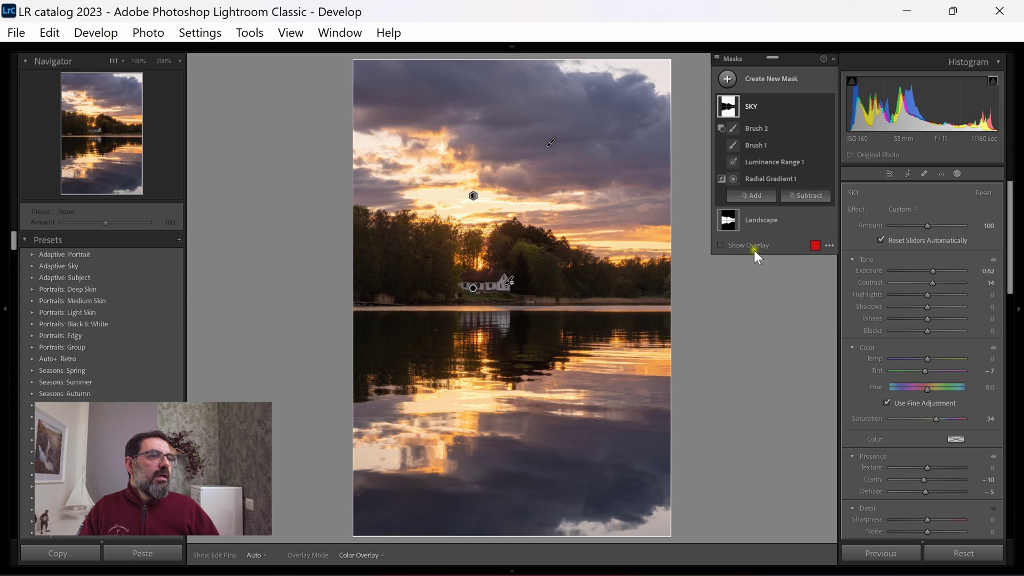
- Create a new linear gradient mask just outside the photo's right edge so that it covers the whole image
left_click(726, 79)
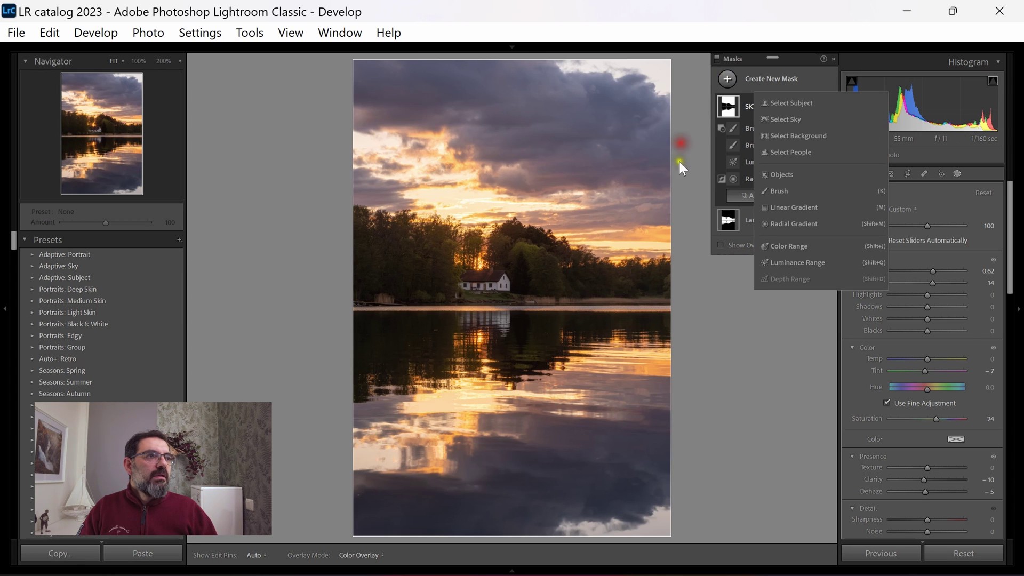
left_click(783, 209)
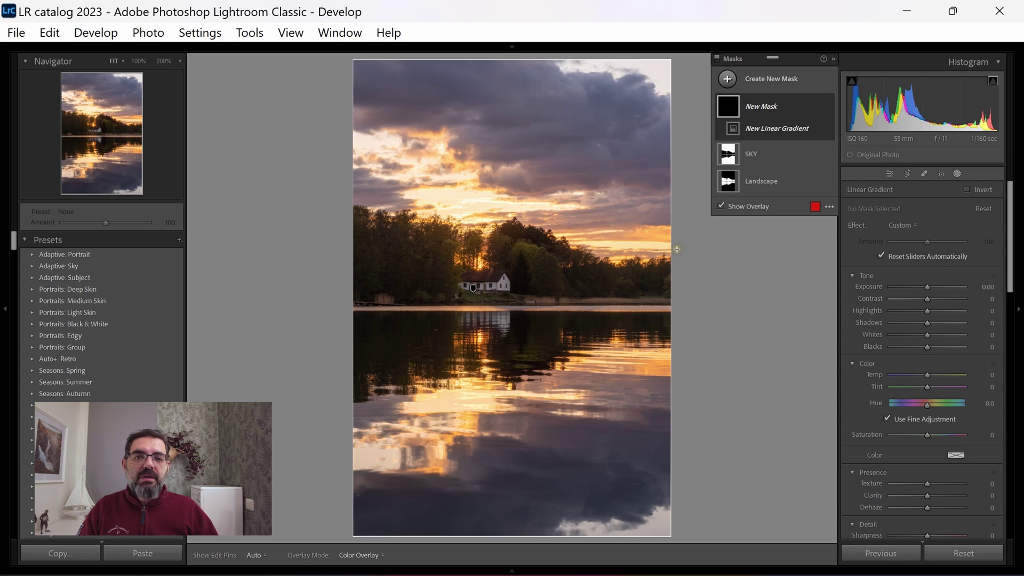
mouse_move(675, 251)
left_mouse_down()
mouse_move(690, 254)
mouse_move(684, 296)
left_mouse_up()
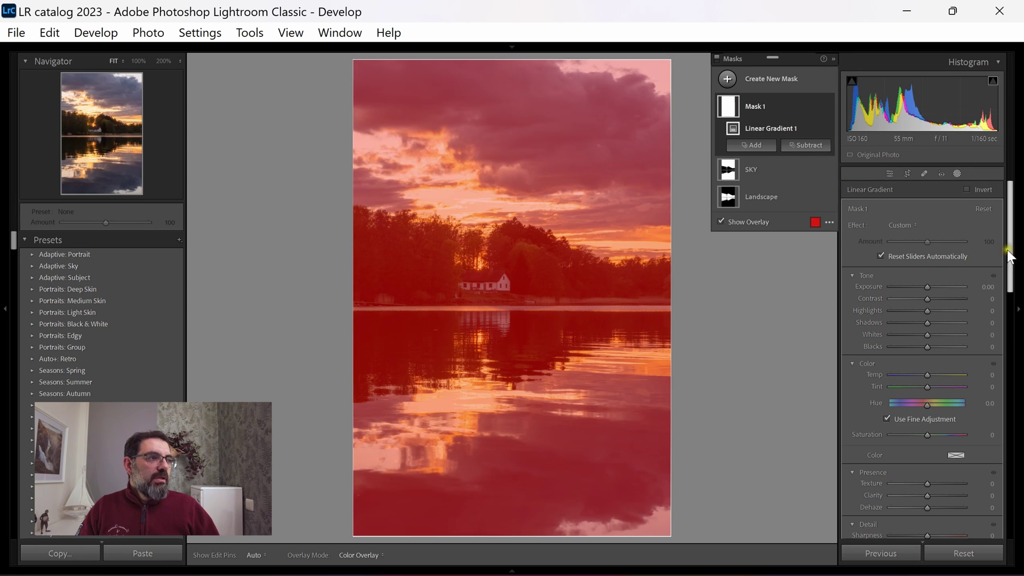
- Set the linear gradient mask's Clarity to −14 and Dehaze to −9, with the mask overlay hidden
scroll(1009, 272, "down", 1)
scroll(862, 330, "down", 1)
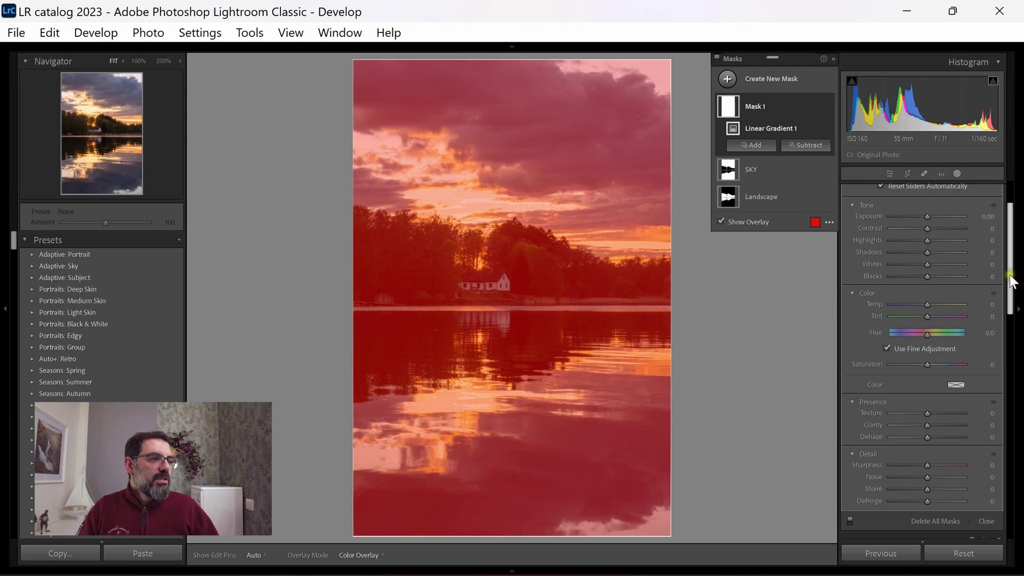
scroll(1015, 290, "down", 1)
left_click_drag(921, 400, 885, 400)
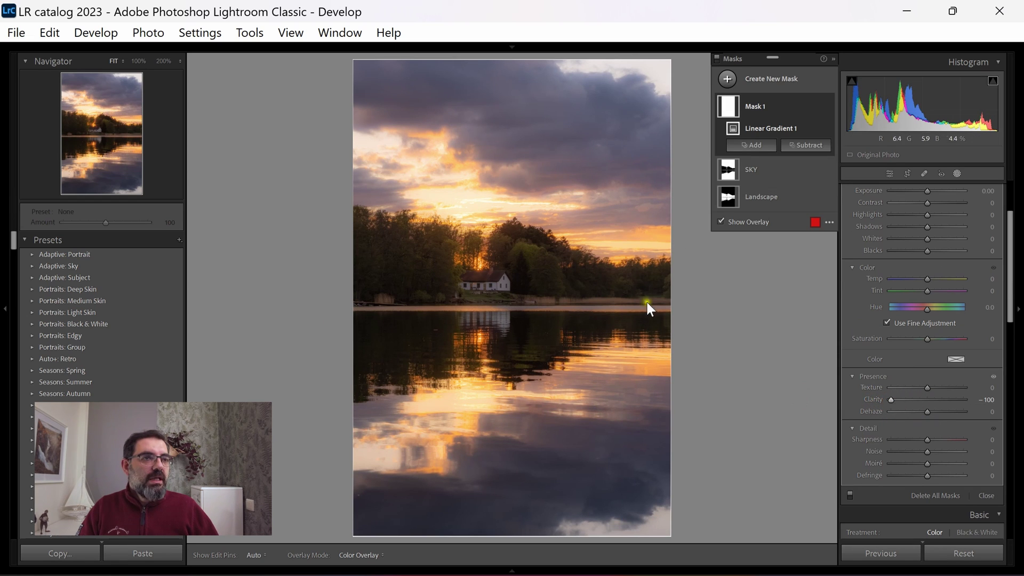
key("o")
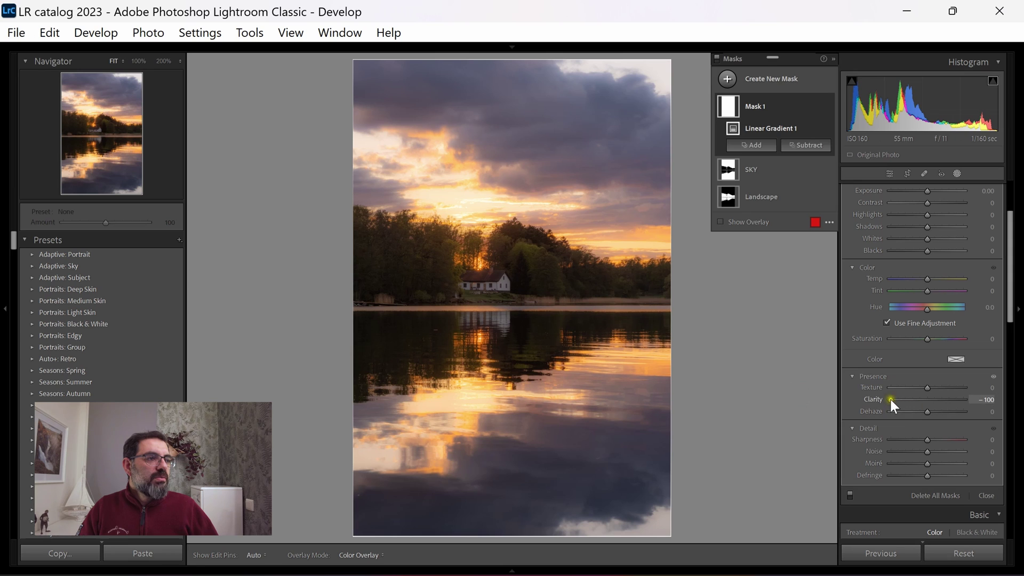
left_click_drag(891, 400, 910, 411)
left_click(925, 411)
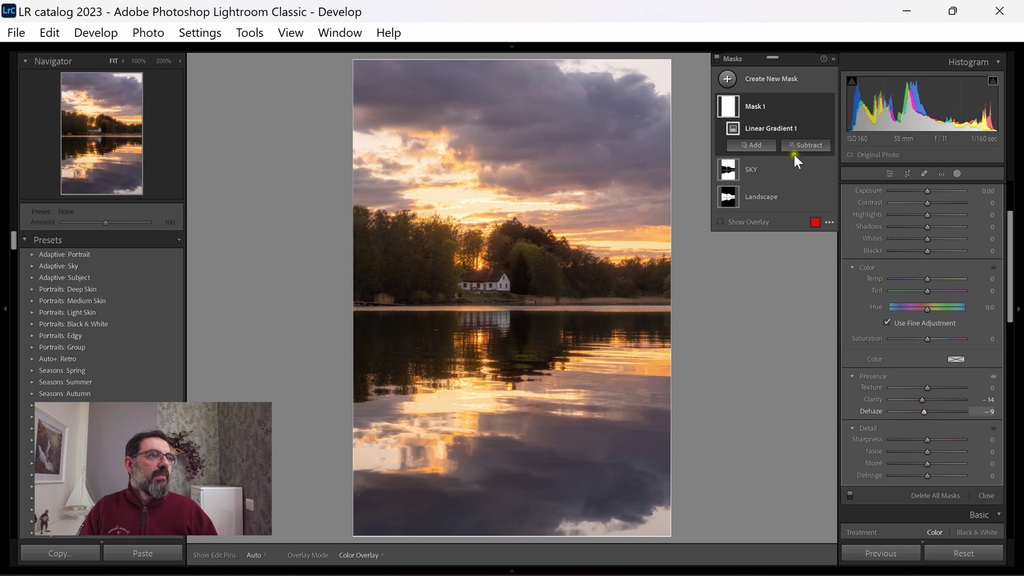
- Set the linear gradient mask's Amount to 45 and Contrast to 32, toggling the mask's visibility to compare its effect
left_click(830, 106)
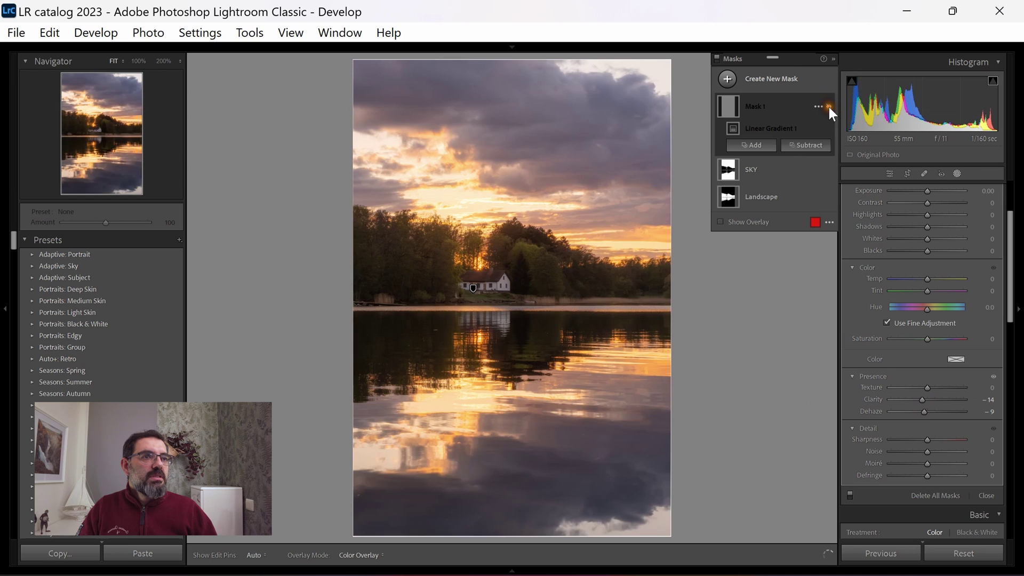
left_click(829, 105)
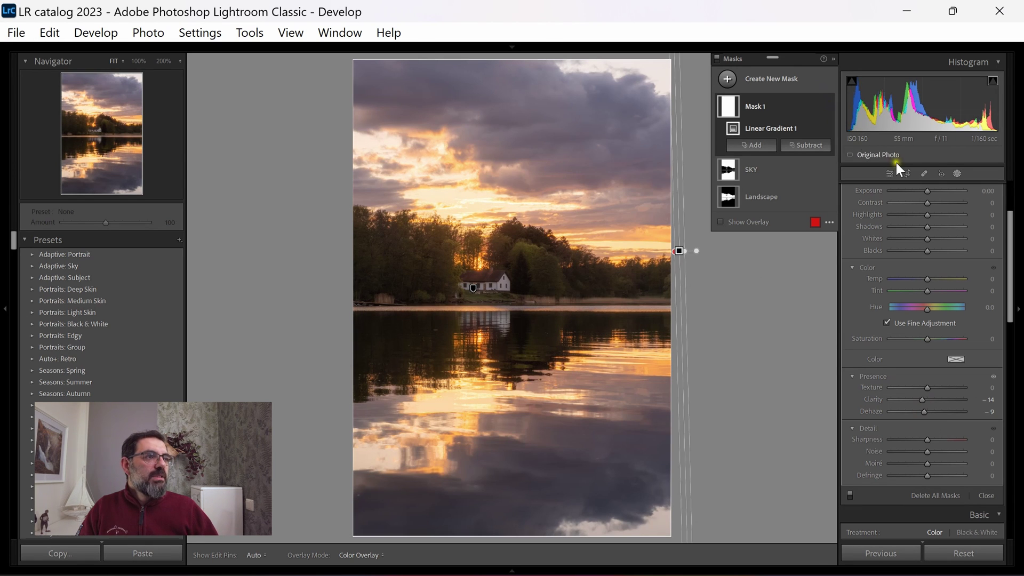
left_click_drag(1015, 233, 1015, 203)
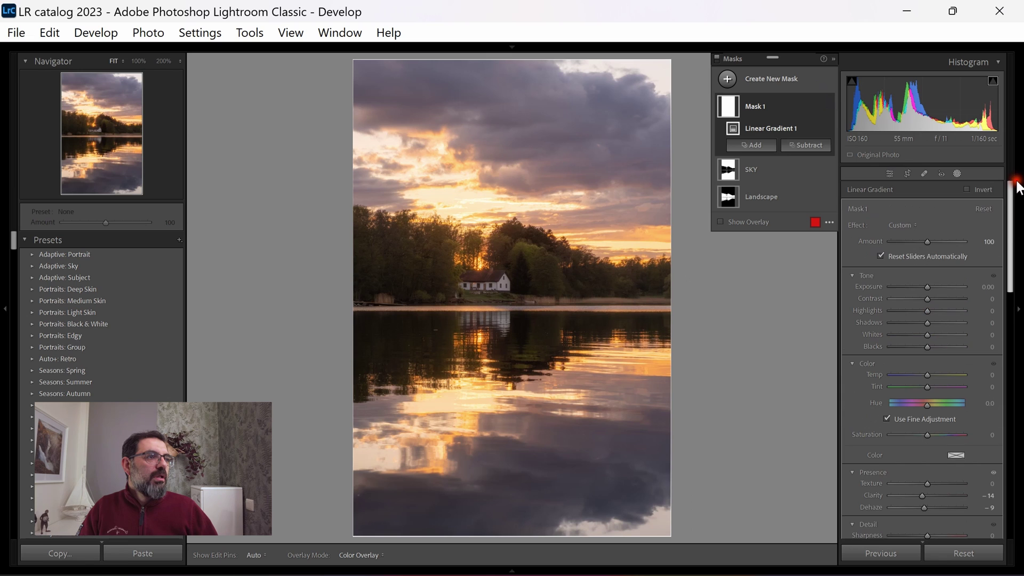
left_click_drag(927, 240, 907, 242)
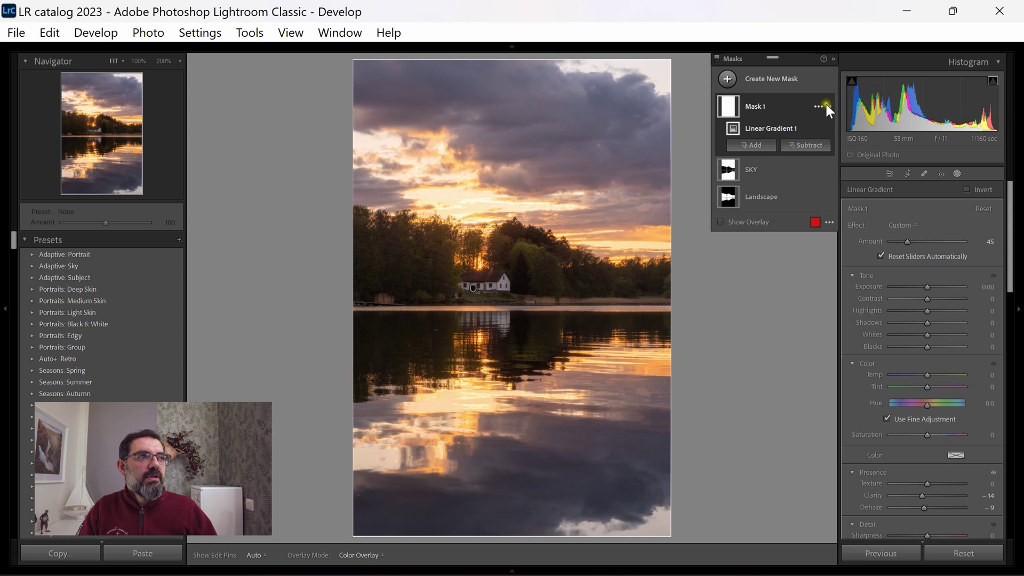
left_click(828, 106)
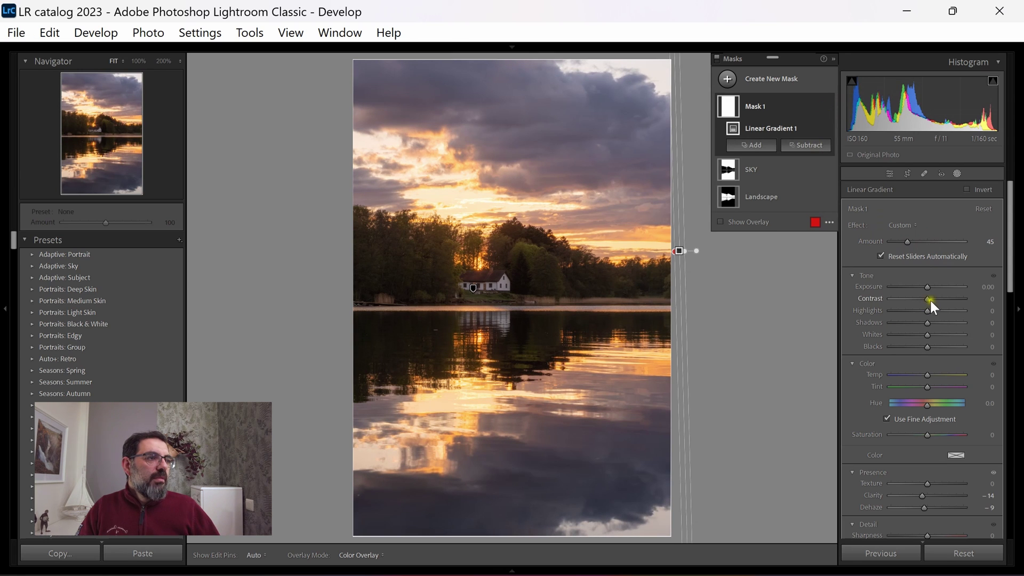
left_click_drag(928, 298, 939, 299)
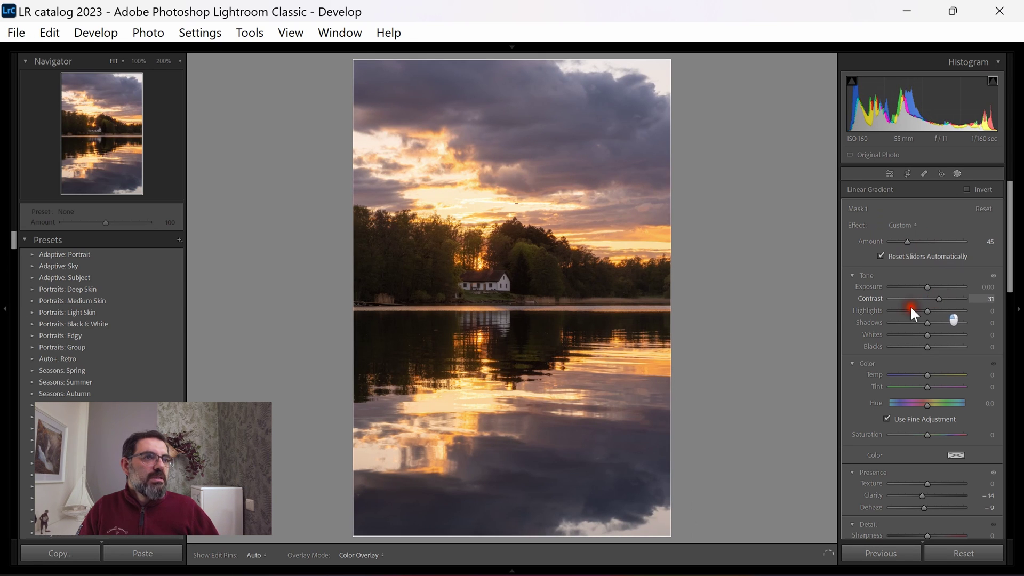
left_click(828, 106)
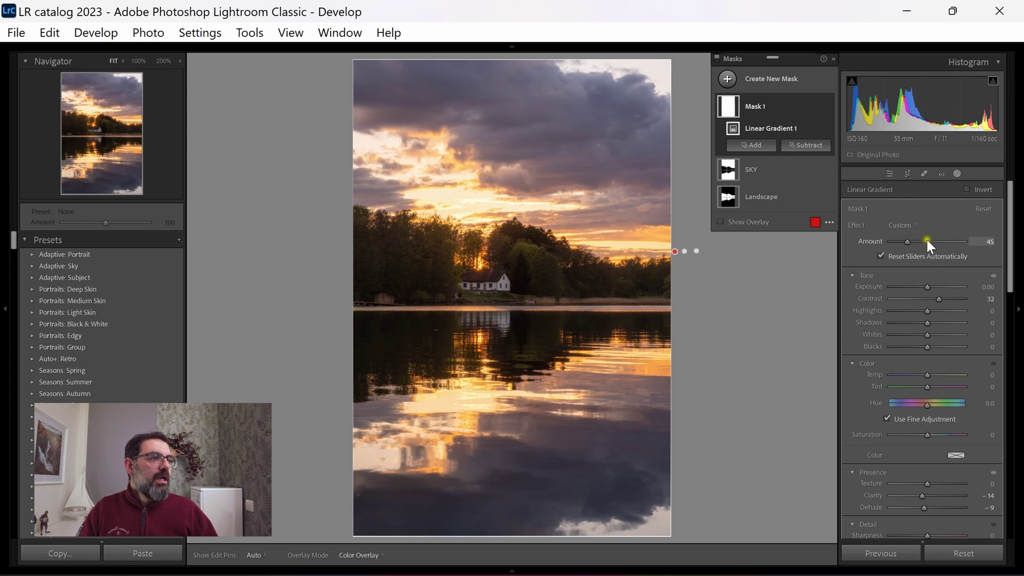
- Crop the photo to the 4 x 5 / 8 x 10 aspect ratio
left_click(908, 174)
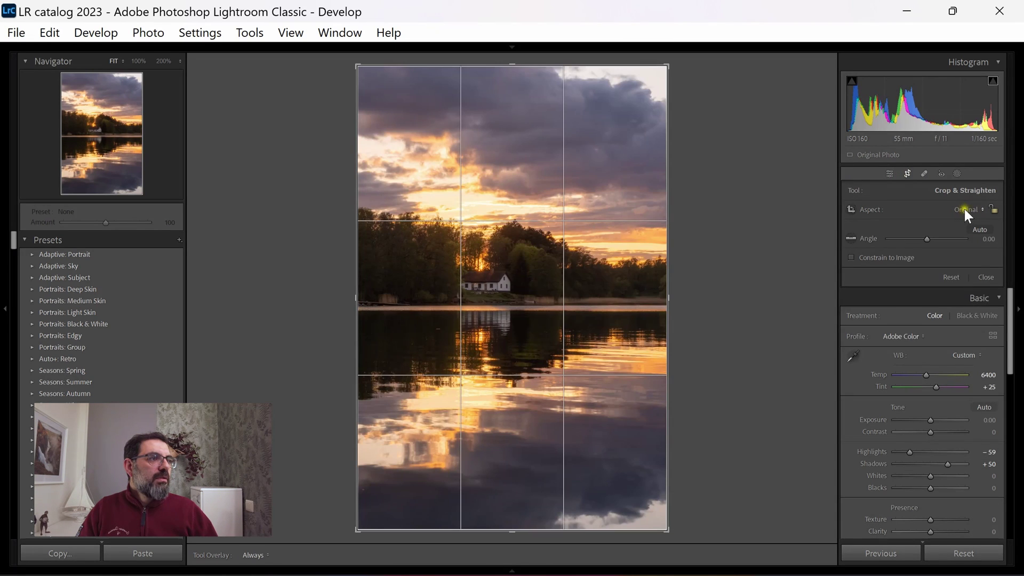
left_click(964, 210)
left_click(832, 323)
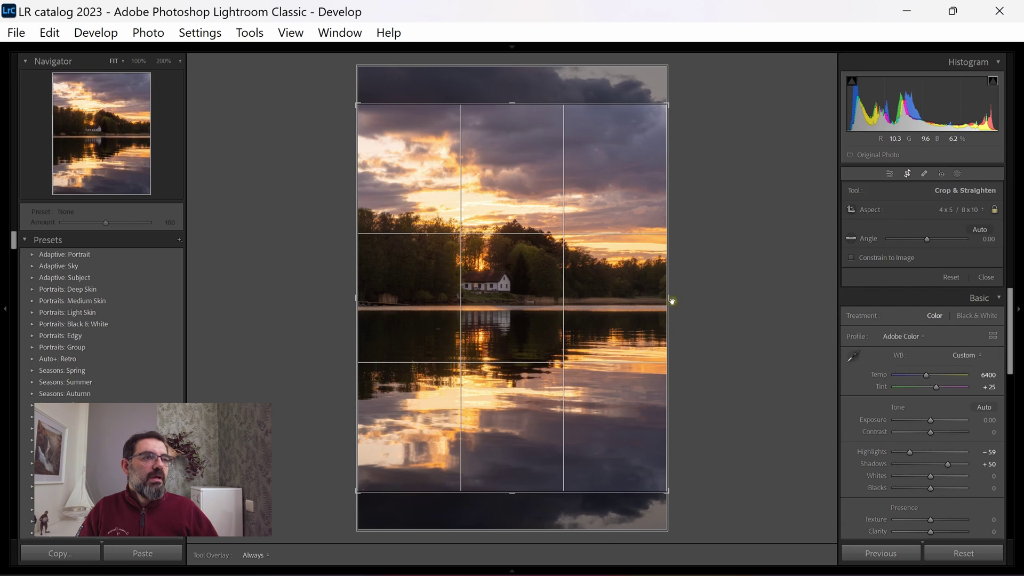
left_click_drag(667, 300, 666, 299)
left_click(986, 277)
- Reduce the HSL Saturation of Blue to −7 and Purple to −8 by targeted adjustment on the dark clouds in the upper sky
left_click_drag(1012, 288, 1013, 437)
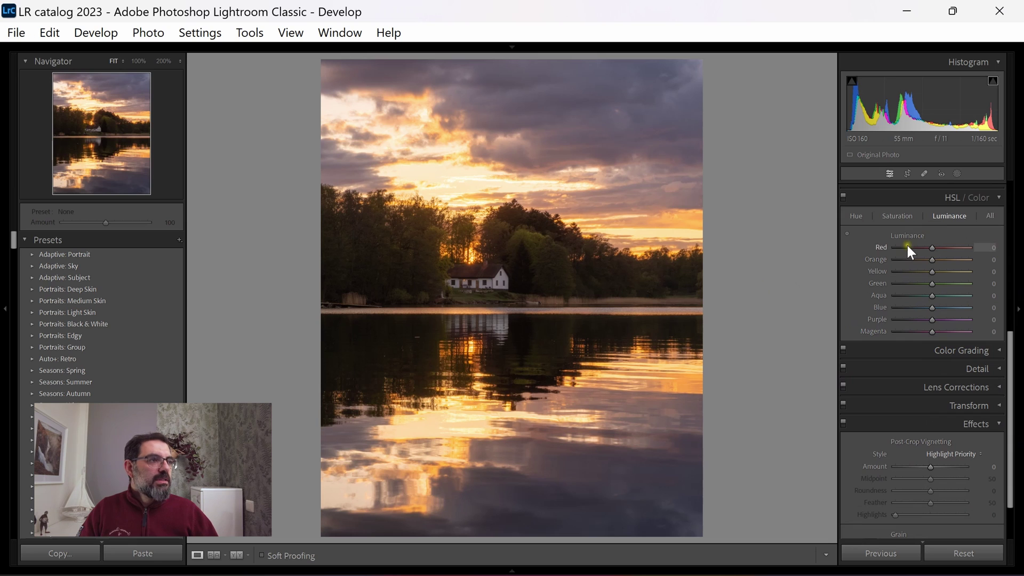
left_click(897, 216)
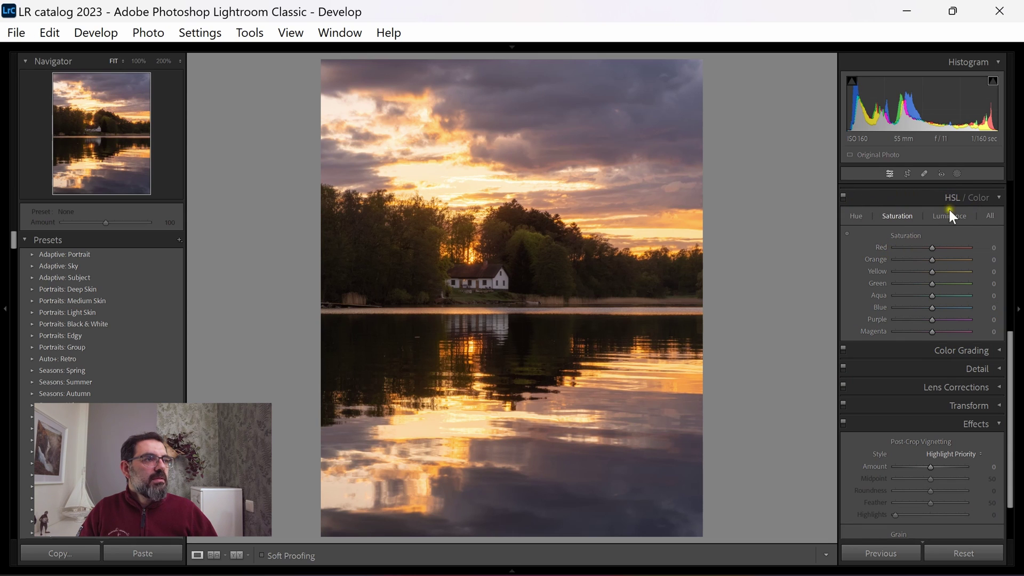
left_click(848, 234)
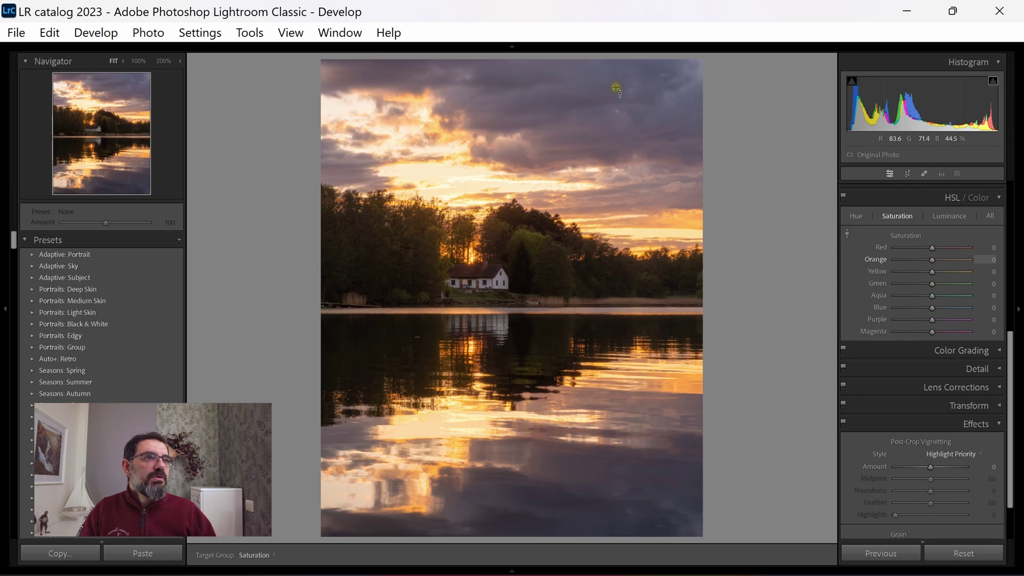
left_click_drag(617, 89, 610, 92)
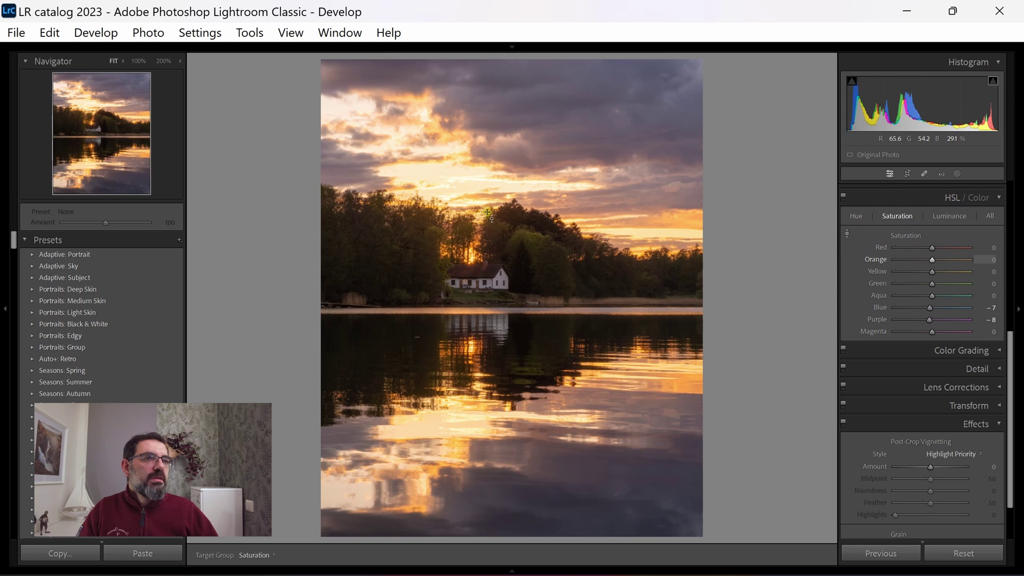
- Reduce the HSL Saturation of Yellow to −20 by targeted adjustment on the trees beside the house
left_click_drag(534, 243, 535, 247)
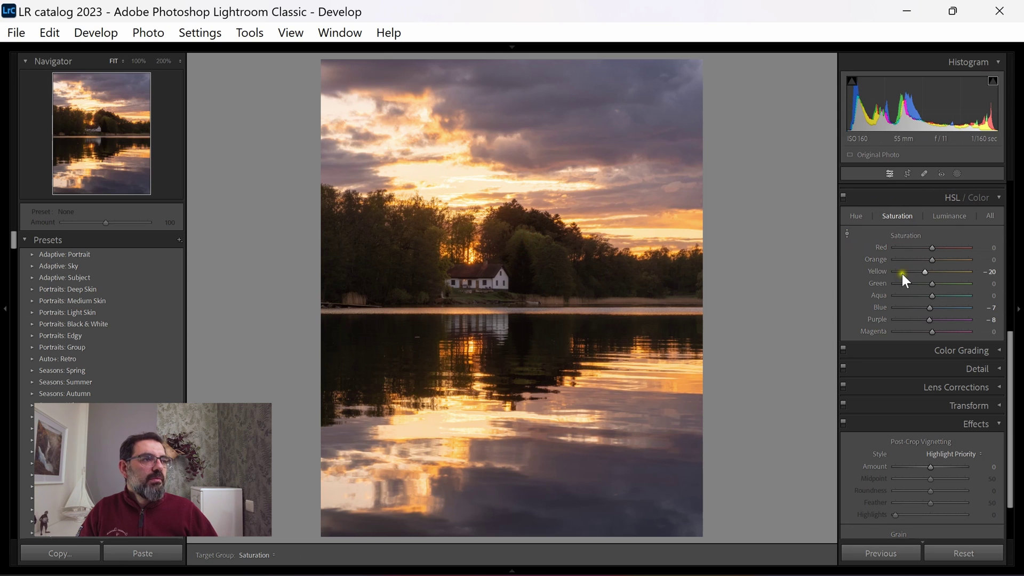
left_click(932, 284)
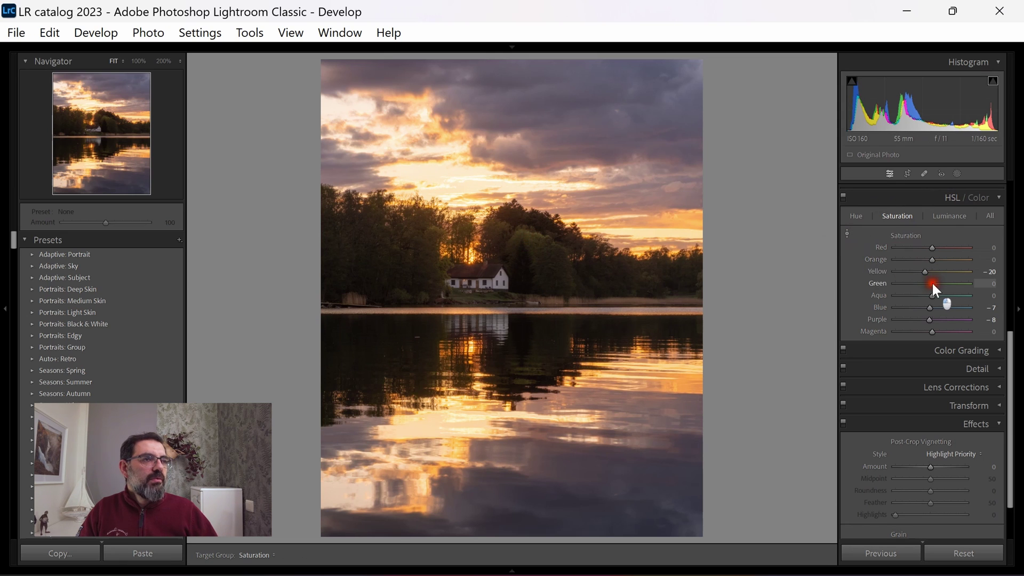
- Set the HSL Hue of Orange to −12, Yellow −25, Blue −15, Purple −20 and Magenta +2, toggling the HSL adjustments to compare
left_click(855, 216)
left_click_drag(530, 241, 540, 255)
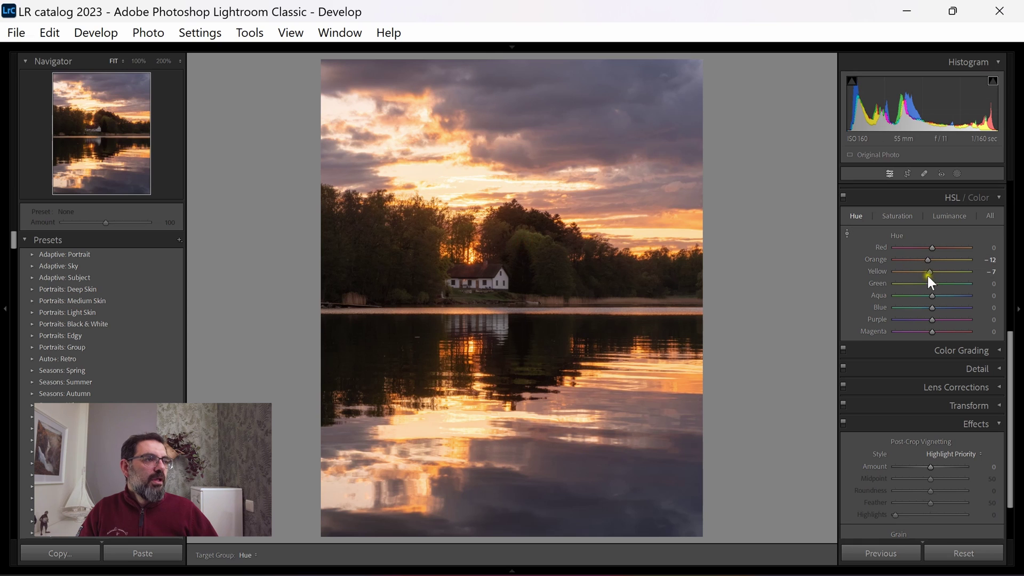
left_click_drag(929, 272, 922, 272)
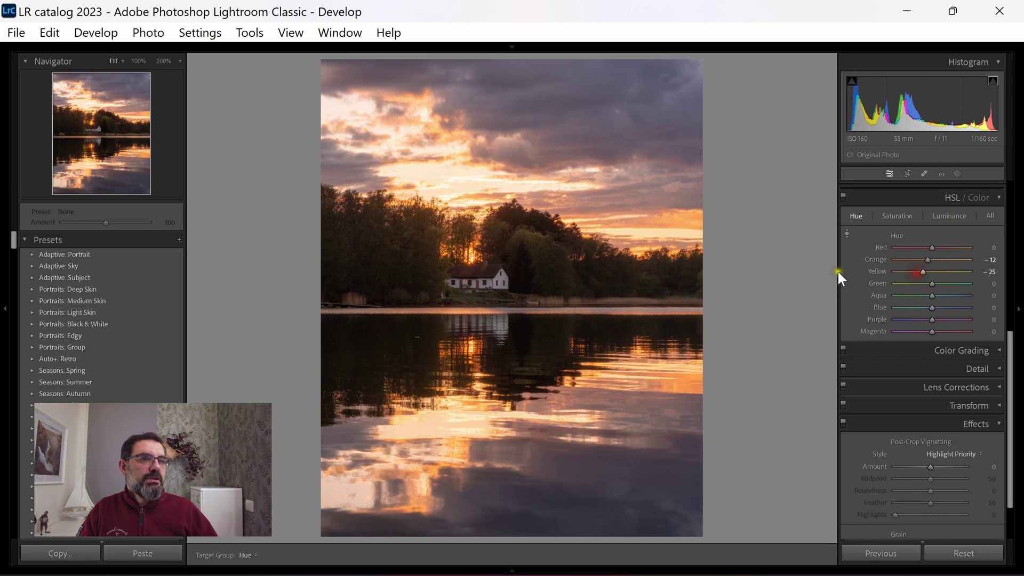
left_click(842, 197)
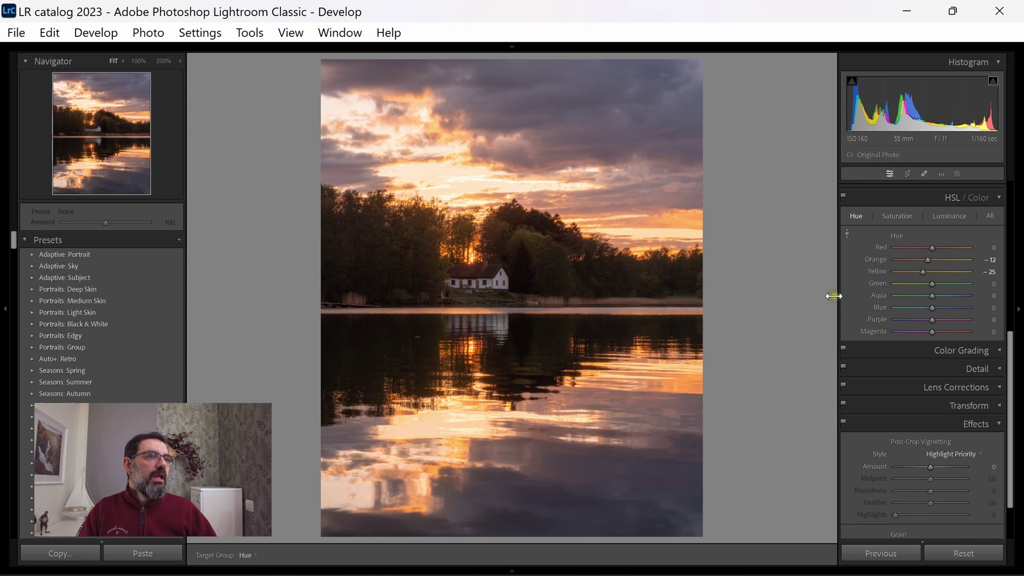
left_click_drag(943, 308, 892, 307)
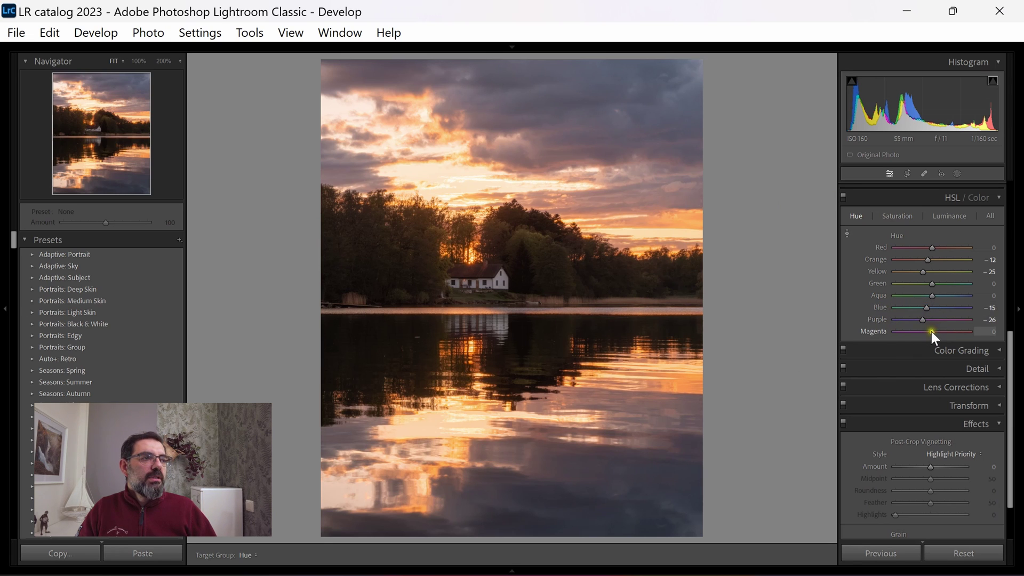
left_click_drag(928, 336, 933, 337)
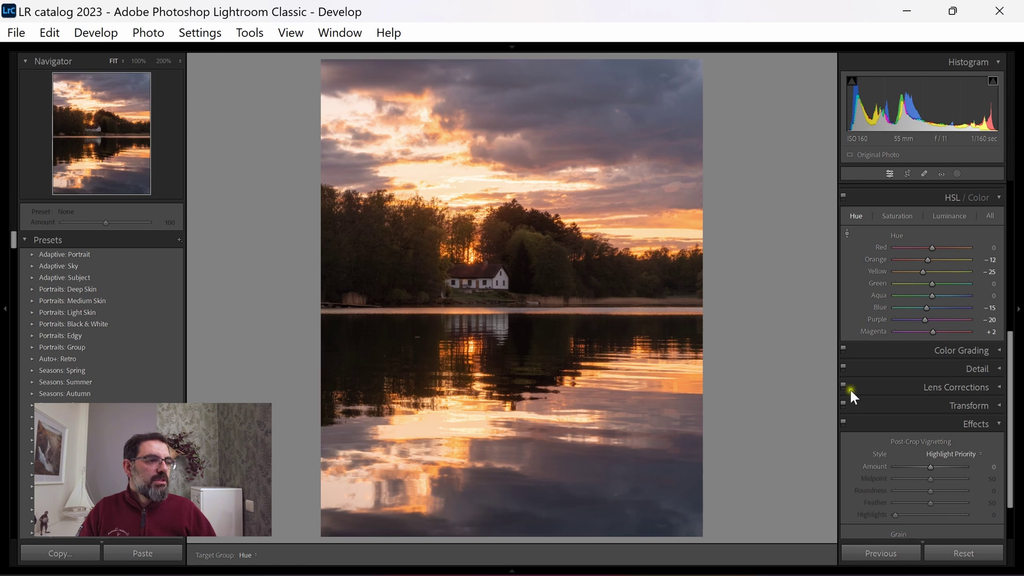
- Darken the photo's edges with a Highlight Priority post-crop vignette, setting its Amount to −23
left_click_drag(924, 467, 921, 465)
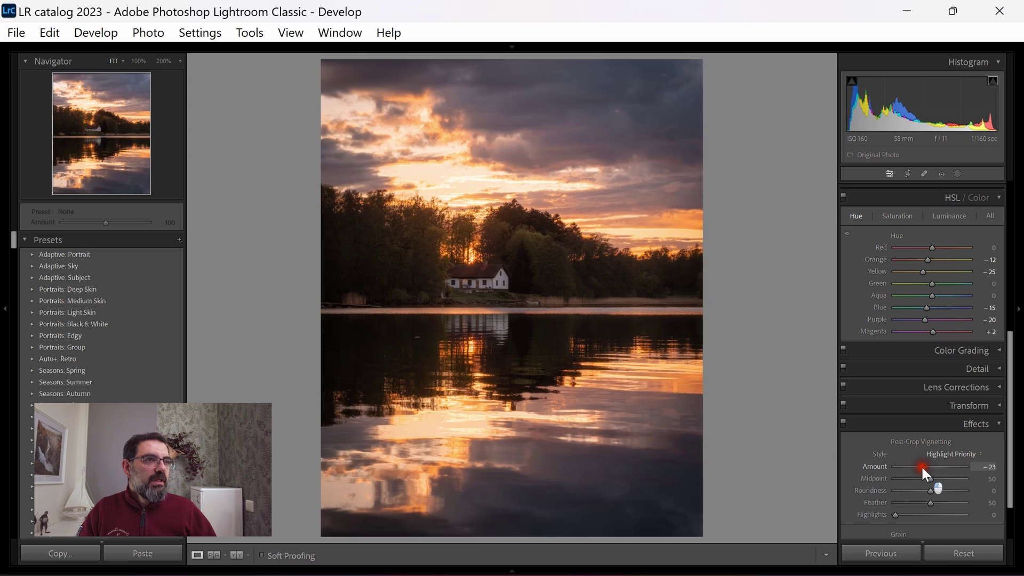